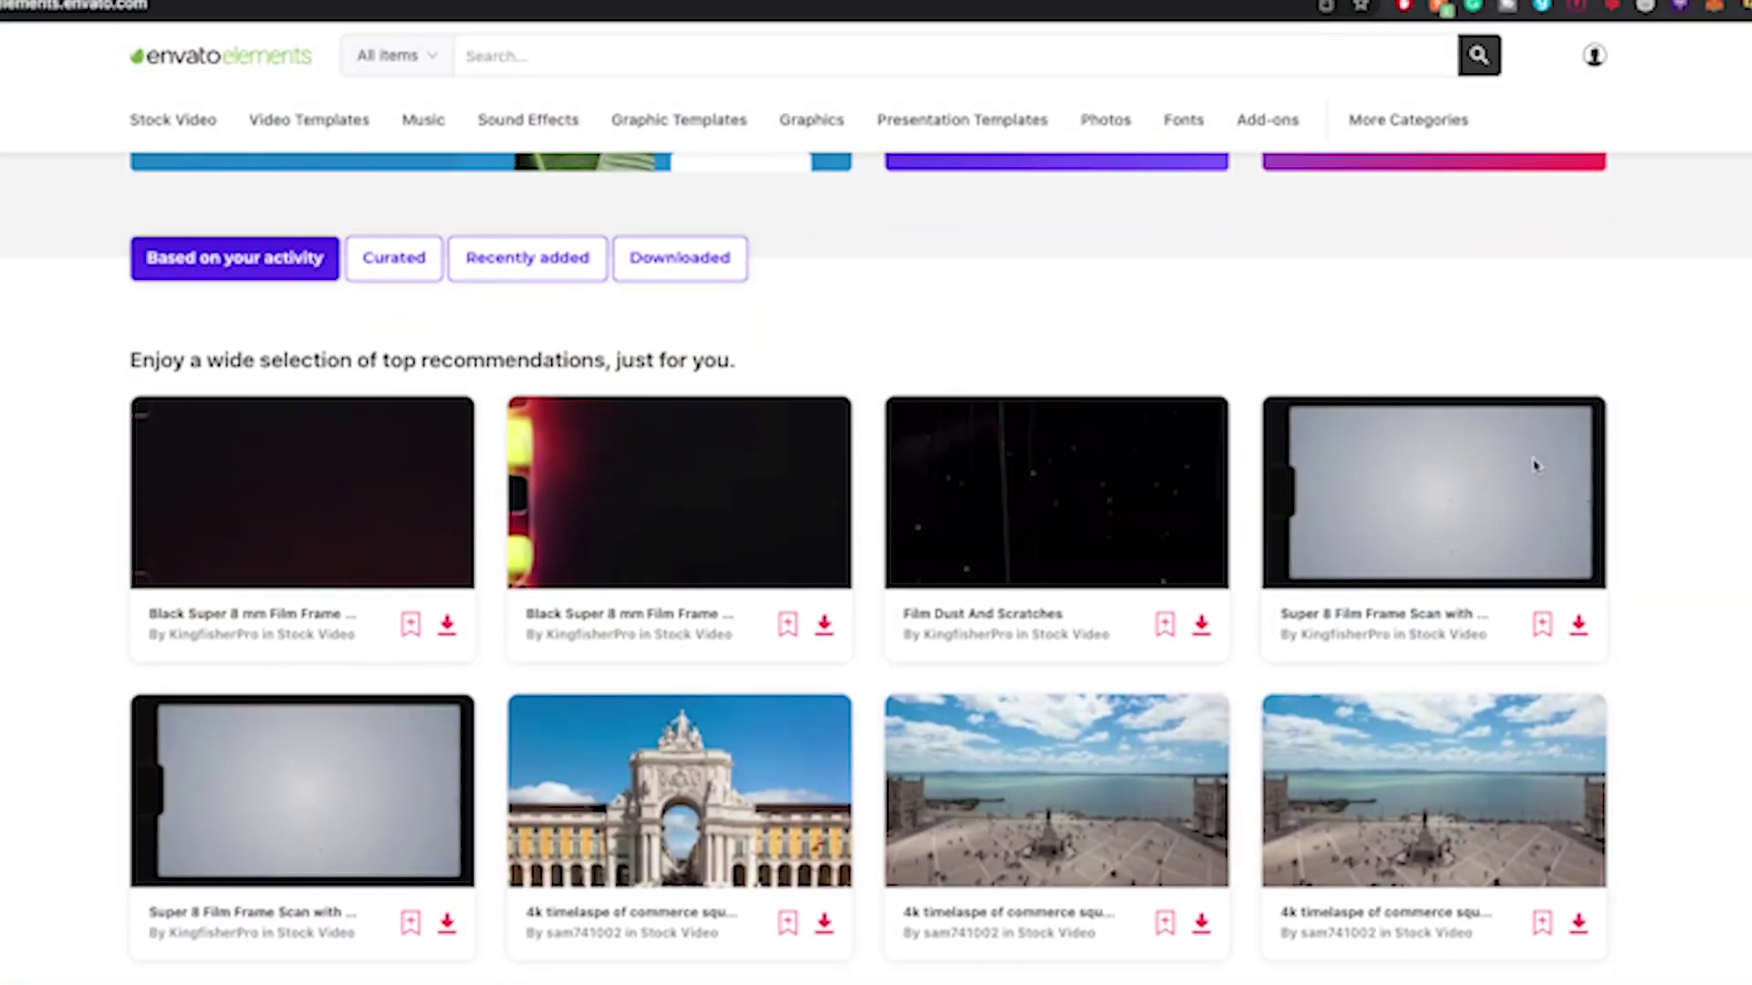
Step: Preview the Black Super 8 mm Film Frame overlay clip, then scroll through the Video Templates grid
{"action": "left_click", "coordinate": [838, 528]}
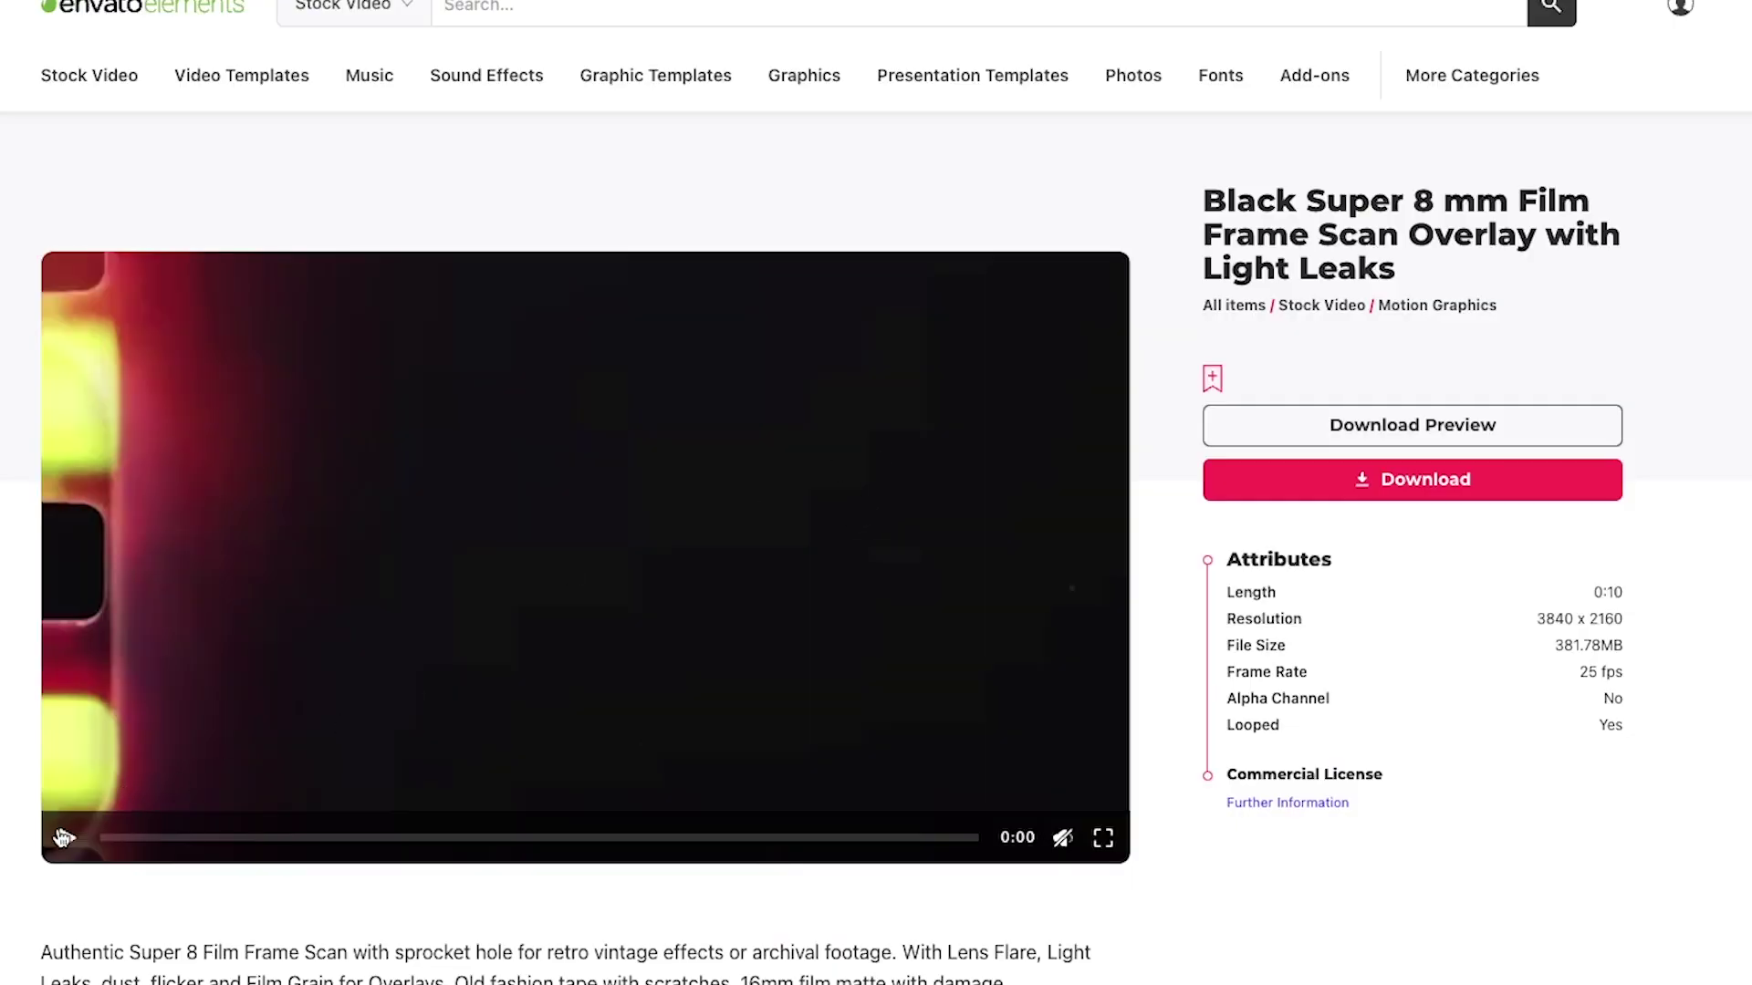
{"action": "left_click", "coordinate": [64, 837]}
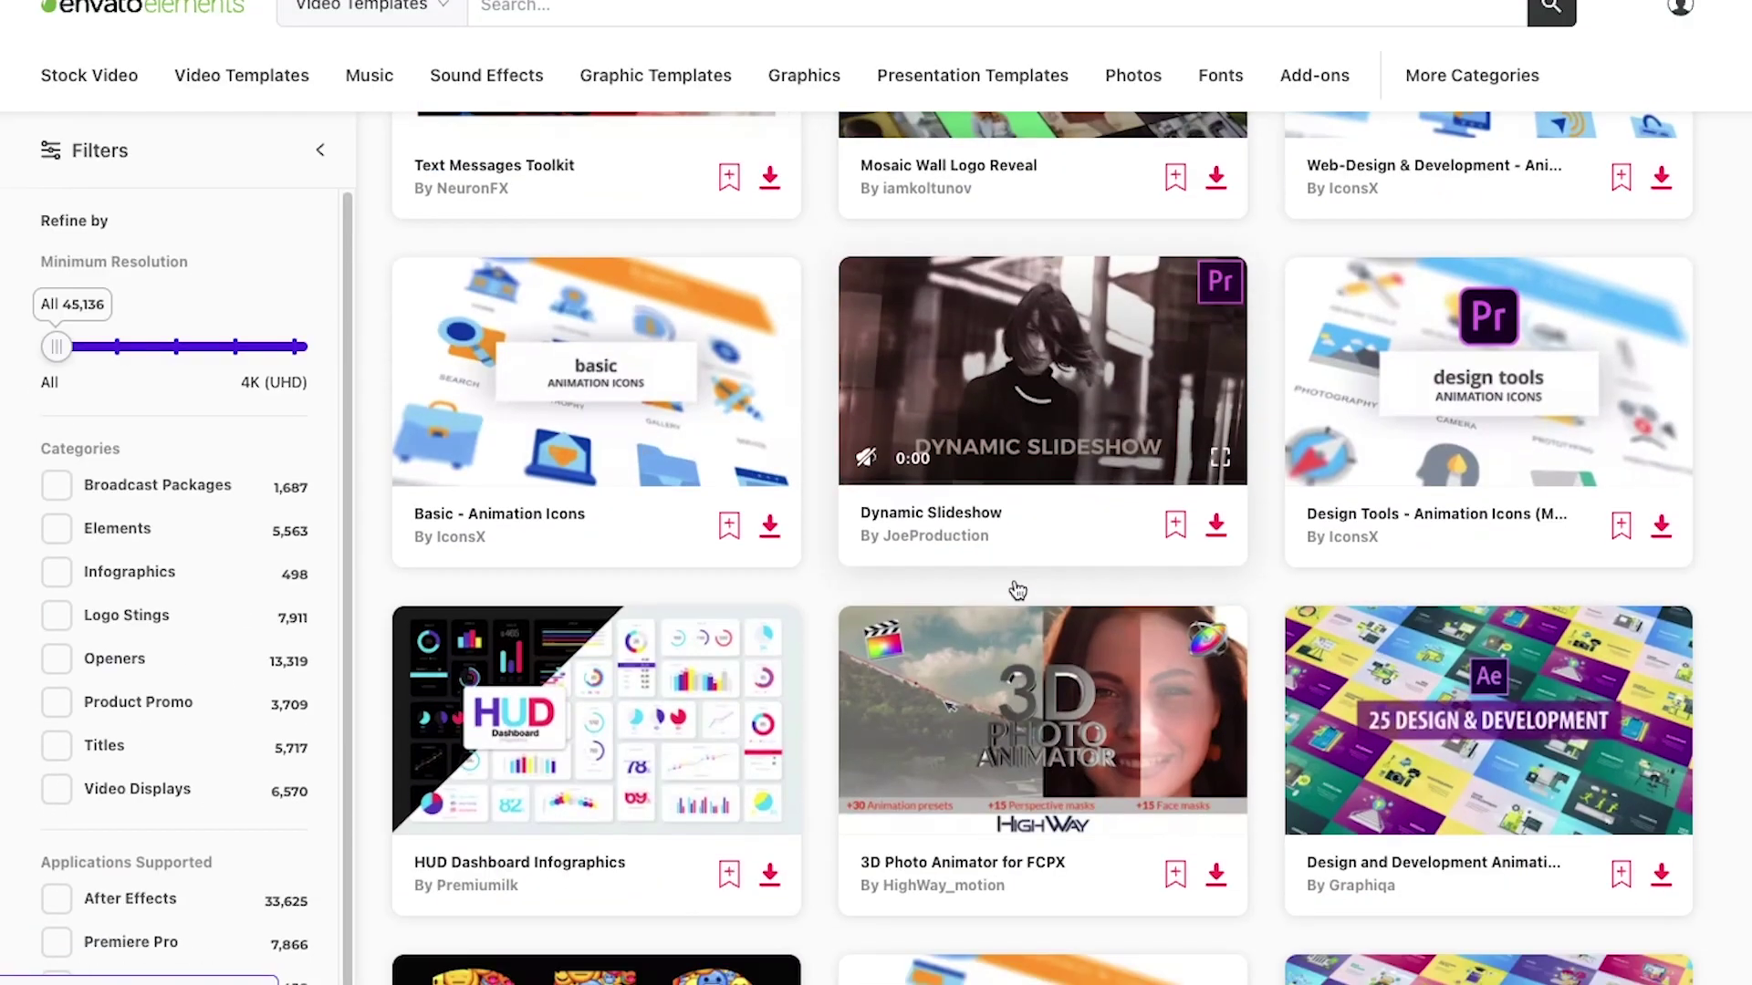
{"action": "scroll", "coordinate": [1017, 588], "scroll_direction": "down", "scroll_amount": 5}
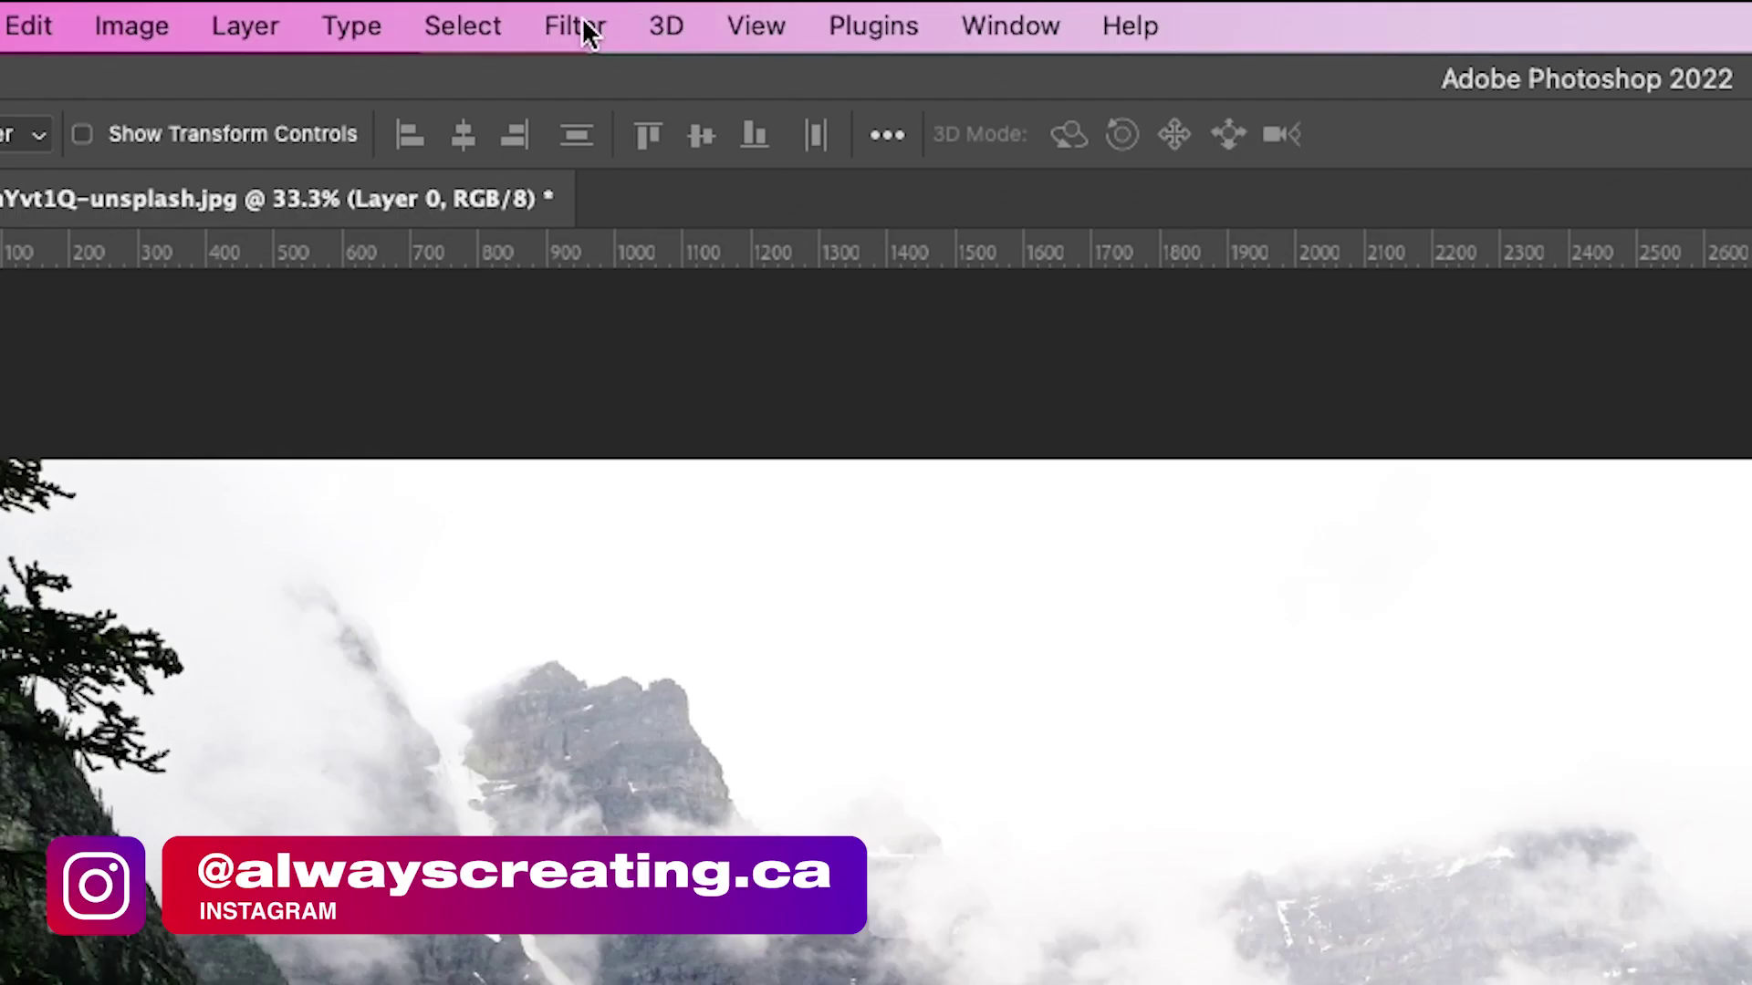
Step: Bring up Filter > Neural Filters on the mountain lake photo
{"action": "left_click", "coordinate": [424, 11]}
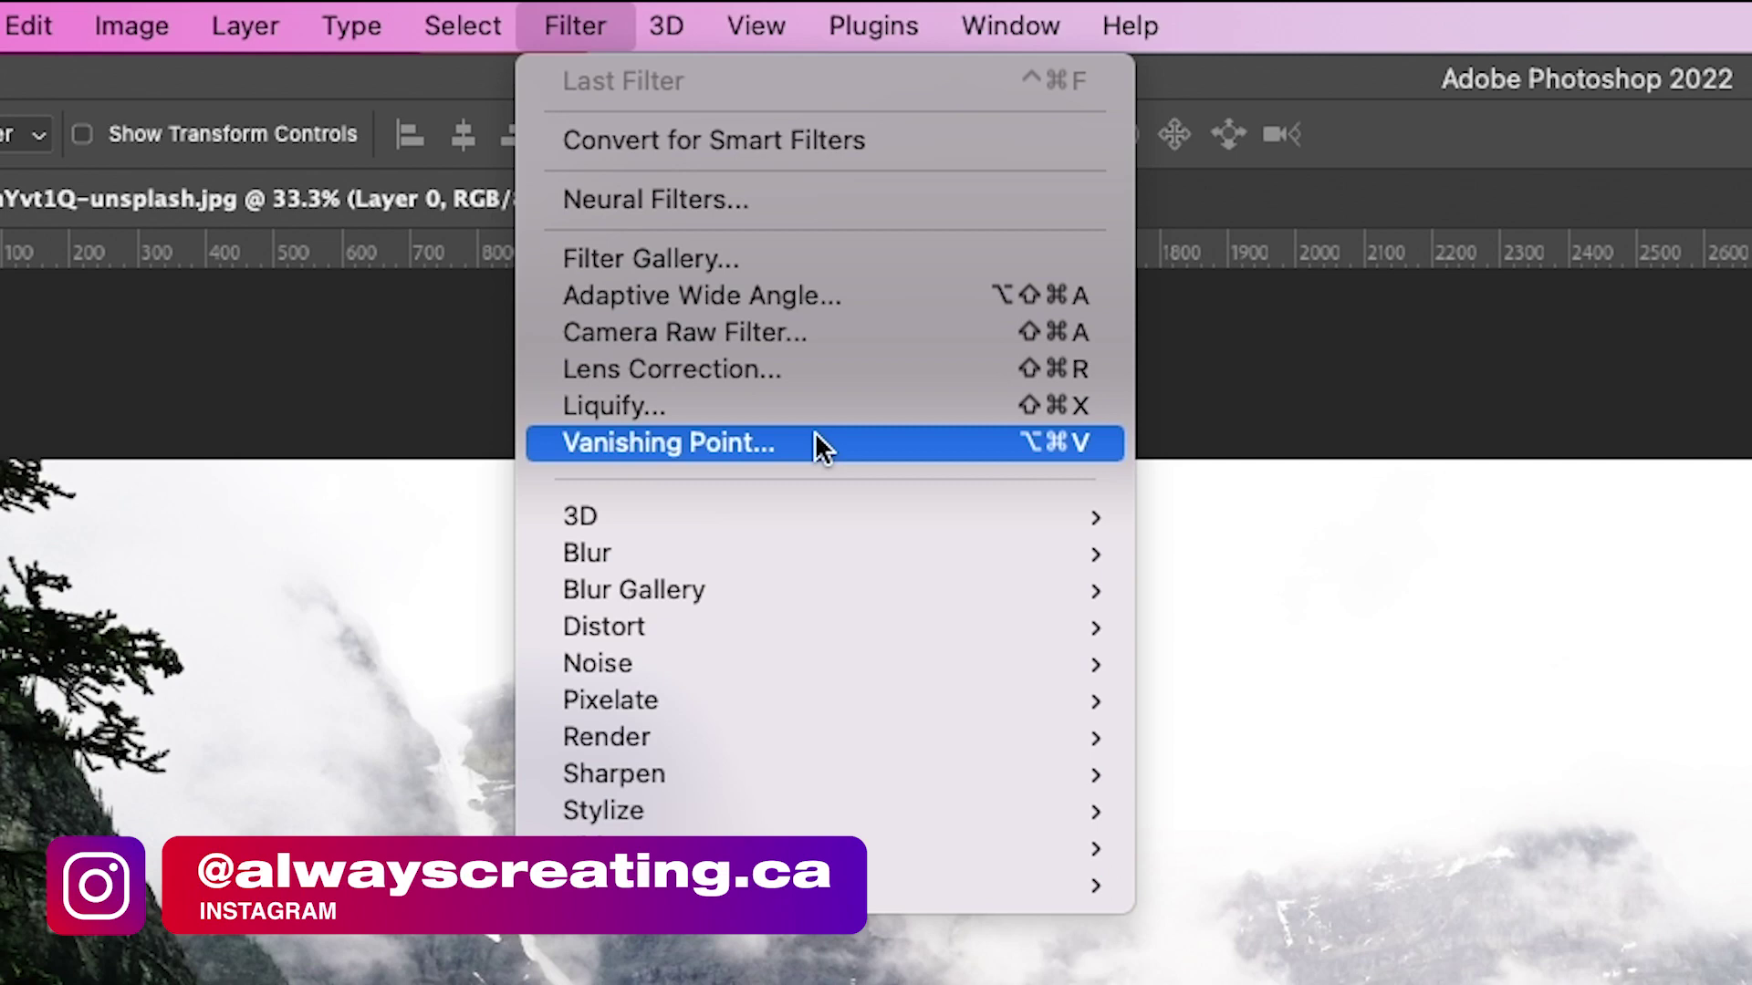
{"action": "left_click", "coordinate": [817, 201]}
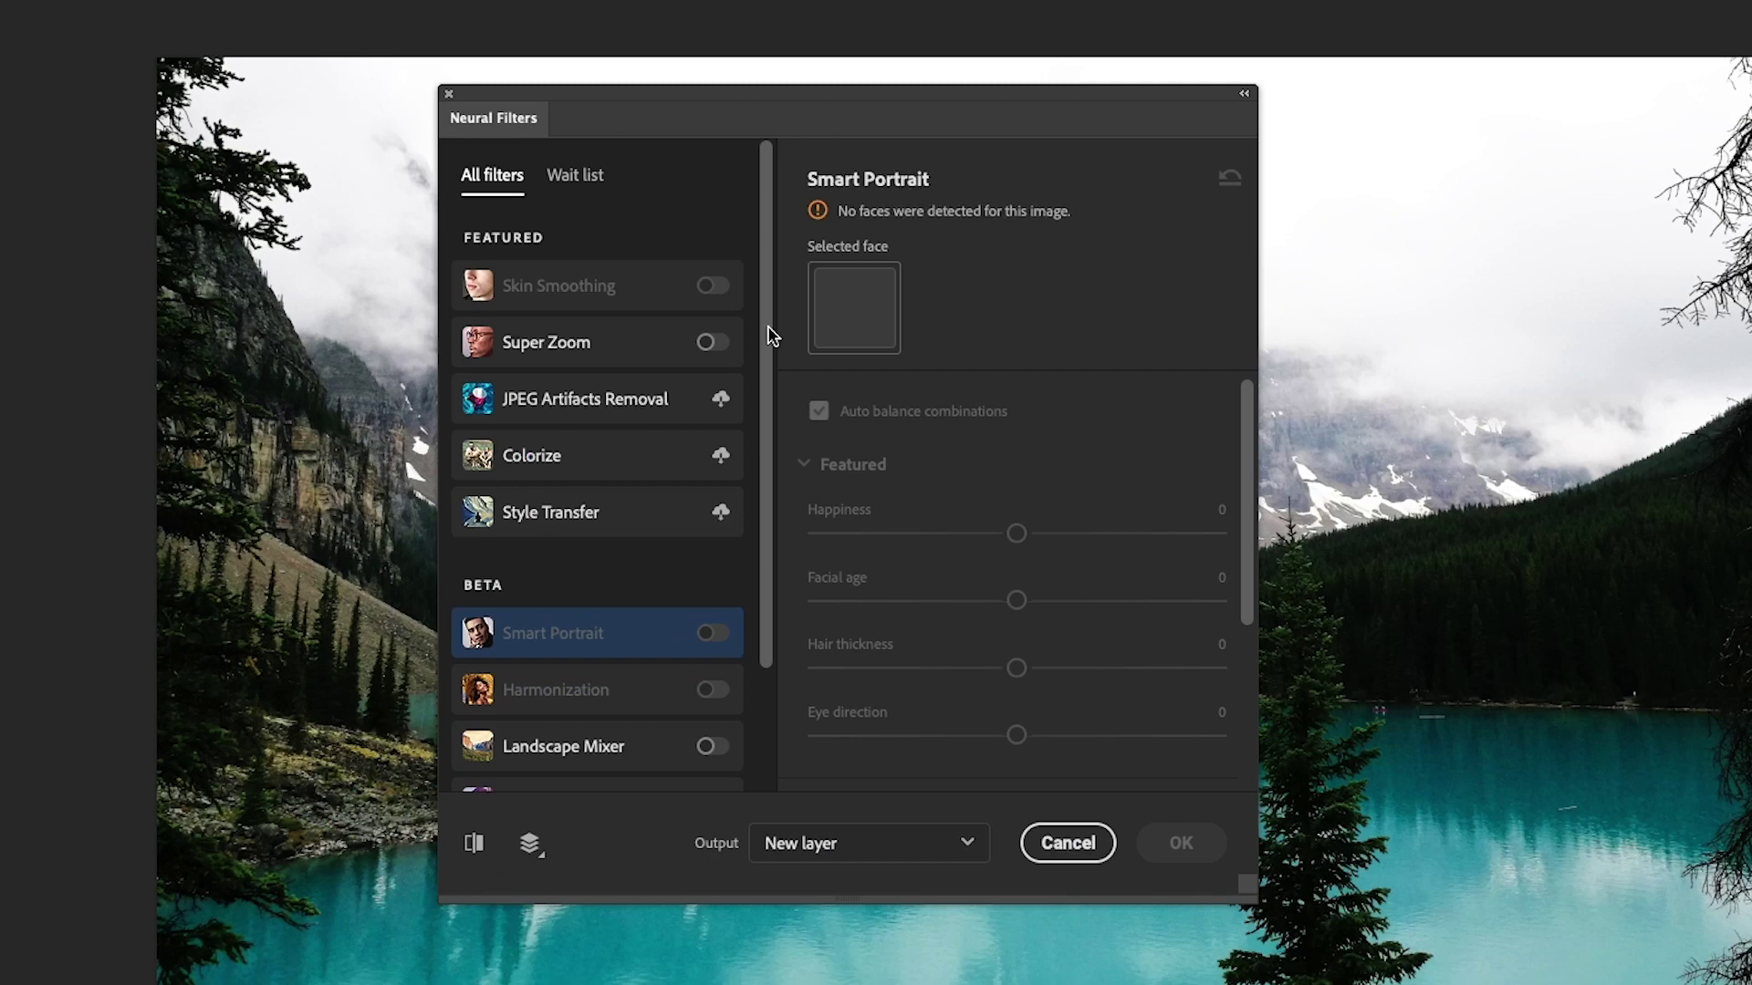
{"action": "scroll", "coordinate": [485, 438], "scroll_direction": "down", "scroll_amount": 2}
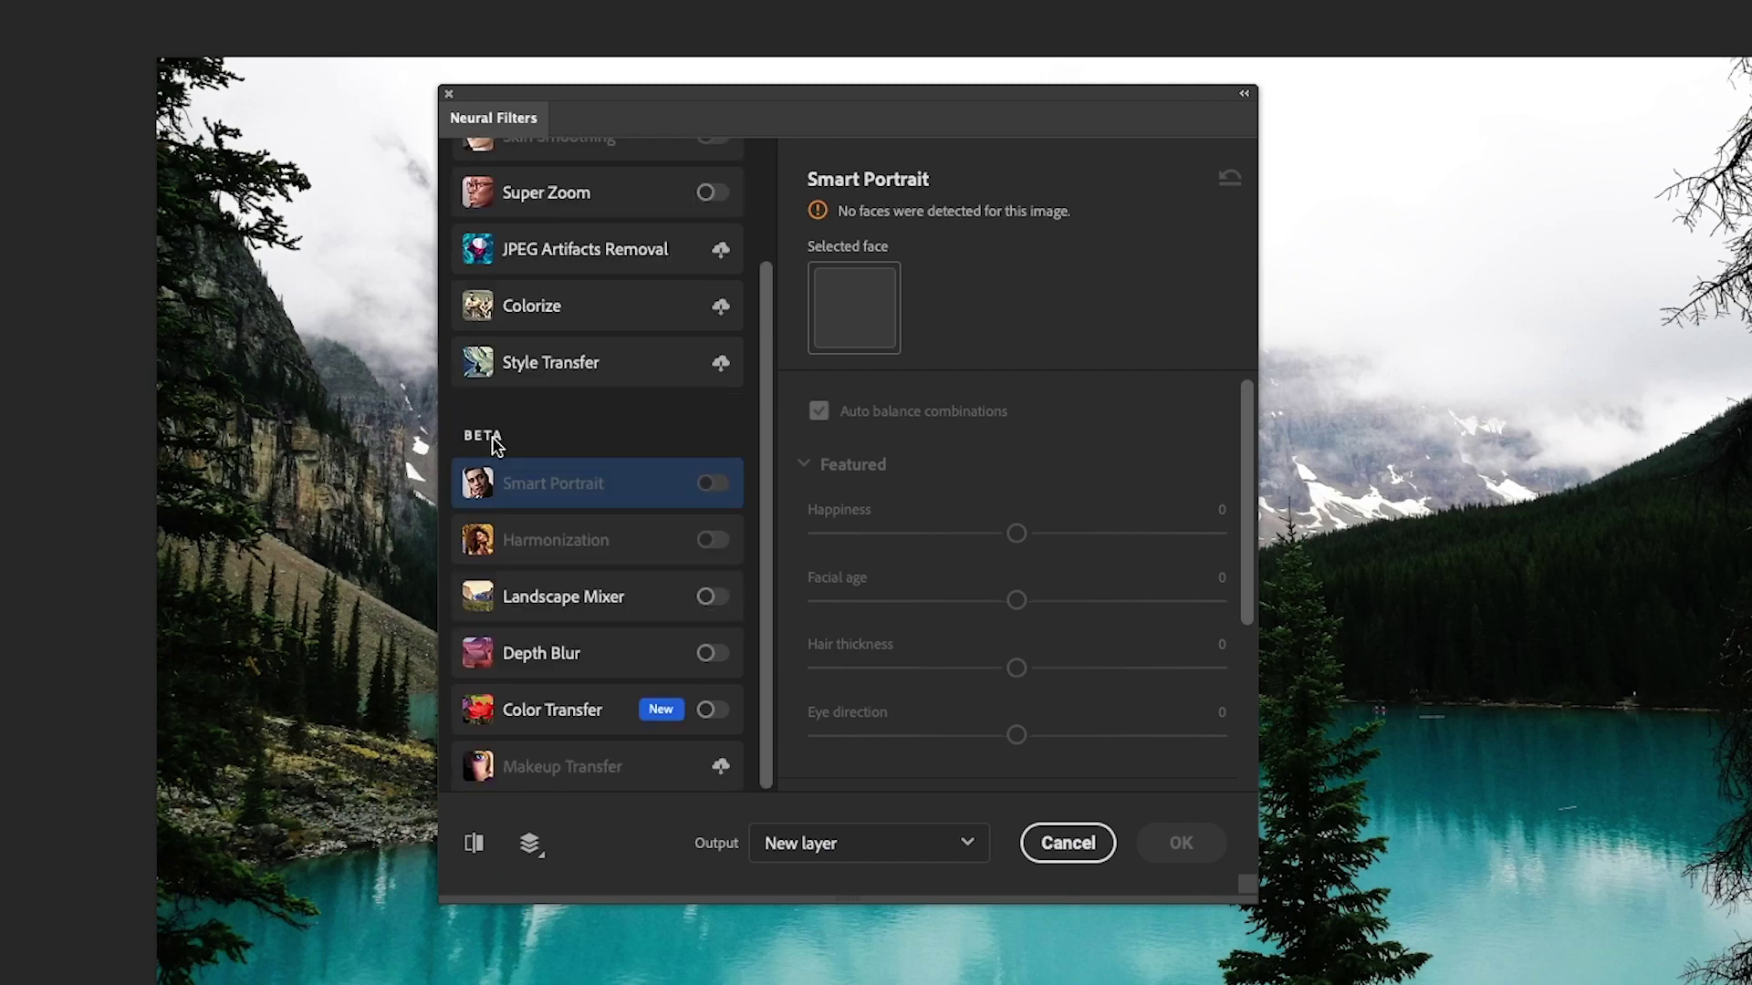
Step: Turn on Landscape Mixer and move its panel aside to uncover the photo
{"action": "left_click", "coordinate": [578, 598]}
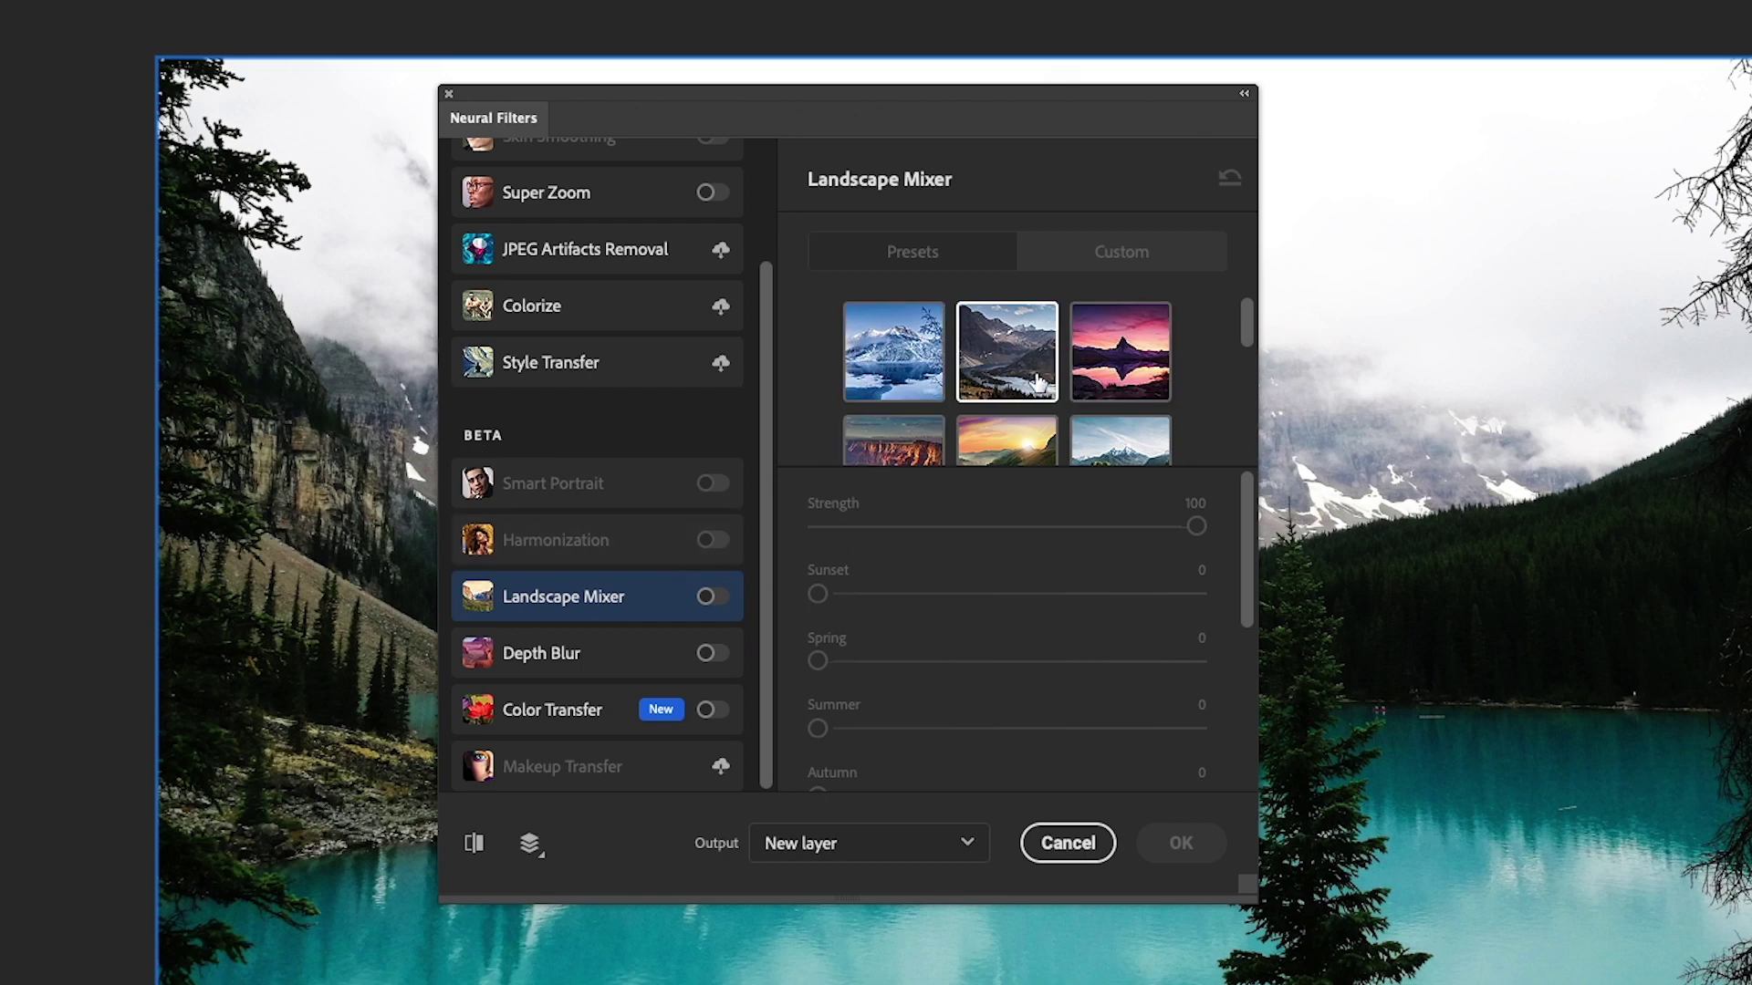
{"action": "left_click", "coordinate": [708, 598]}
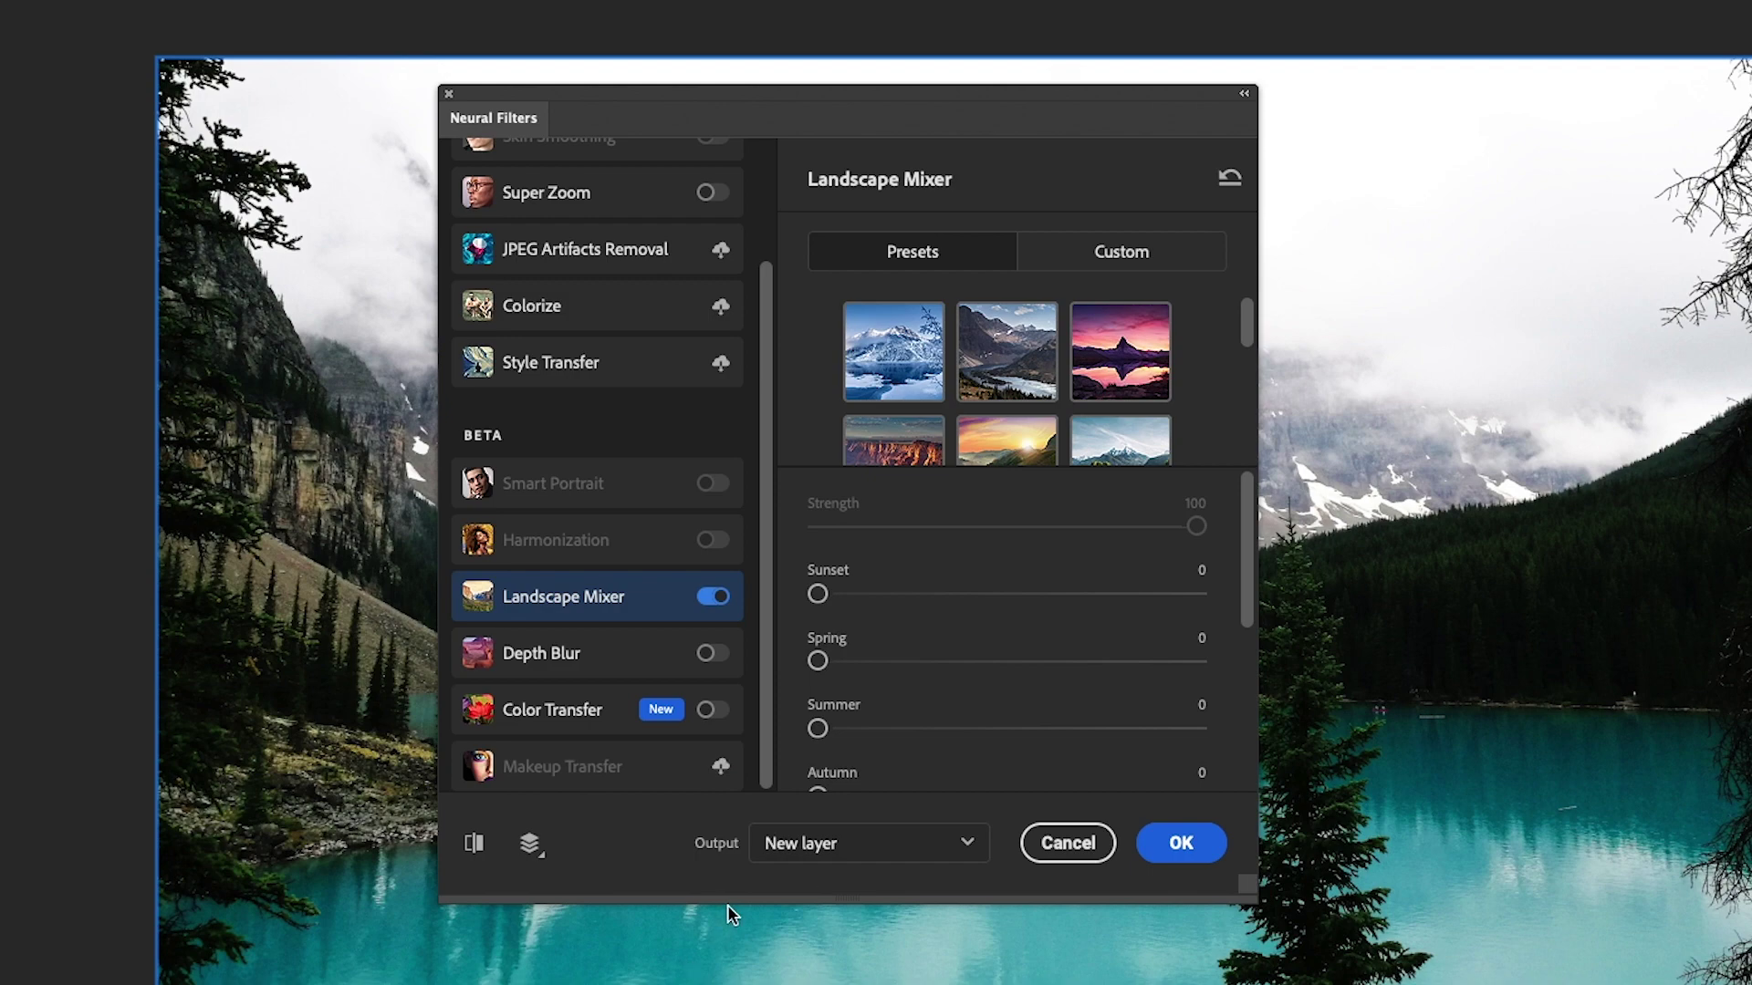
{"action": "left_click_drag", "start_coordinate": [734, 901], "coordinate": [733, 984]}
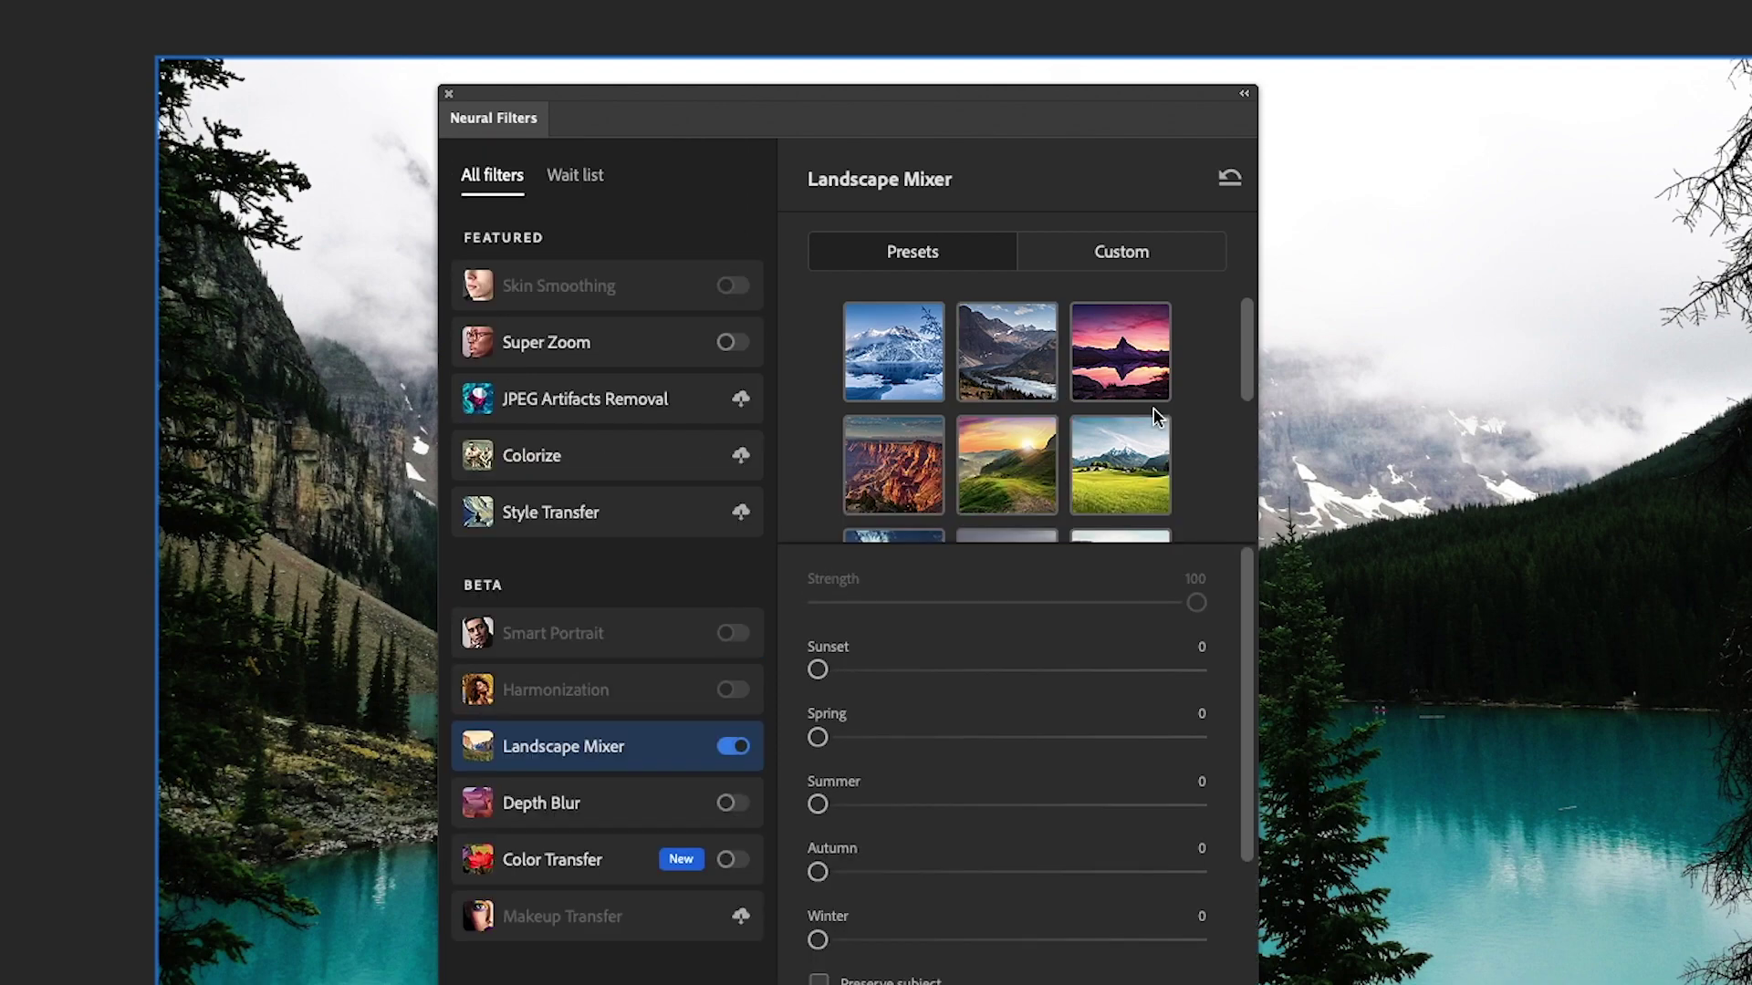
{"action": "left_click_drag", "start_coordinate": [1007, 108], "coordinate": [1620, 106]}
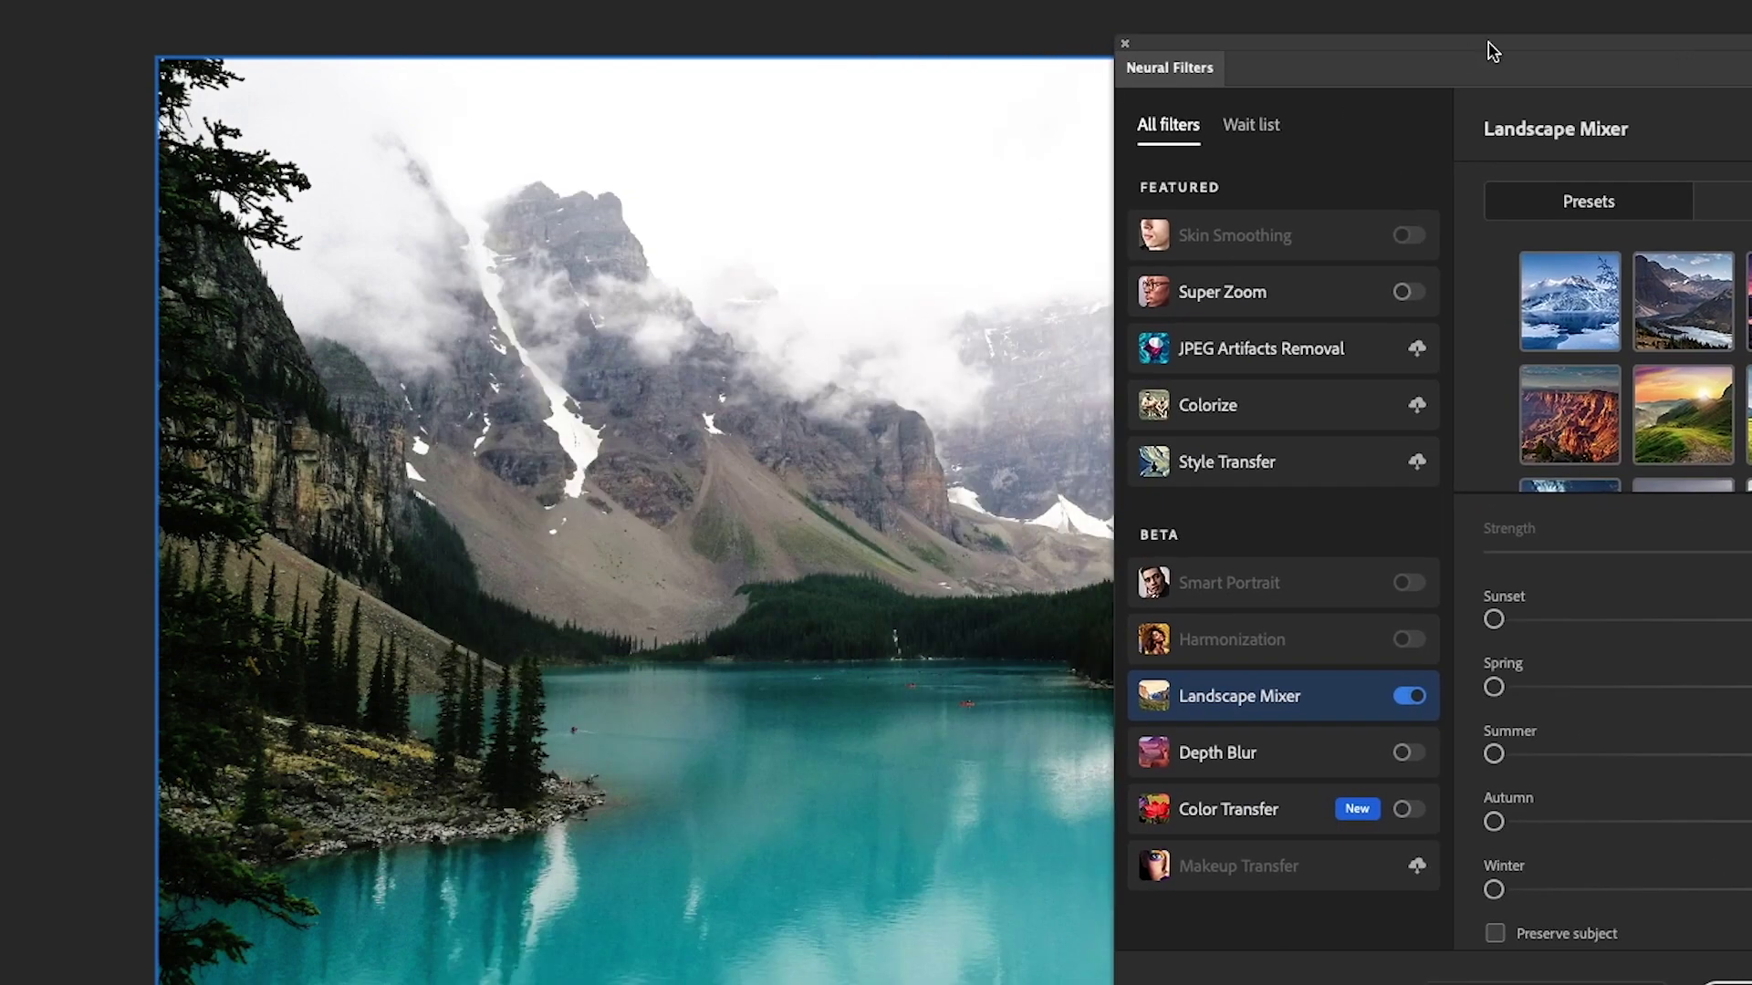
{"action": "left_click_drag", "start_coordinate": [1439, 67], "coordinate": [1019, 51]}
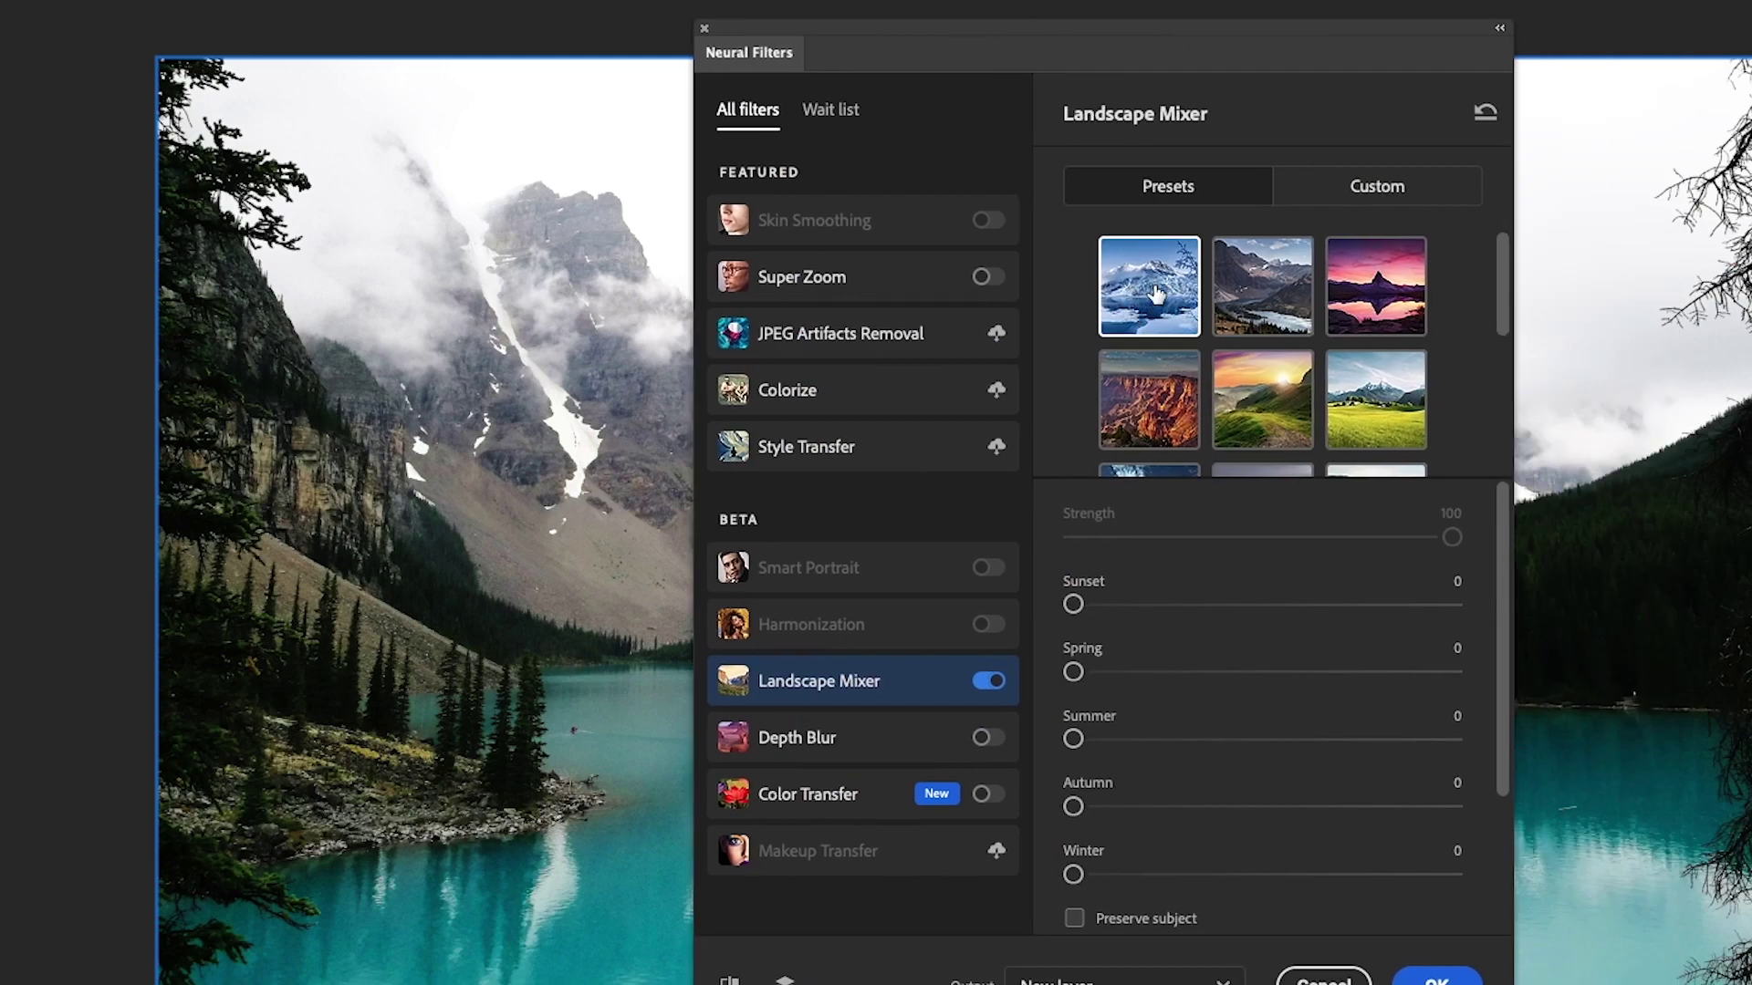
Step: Load the lakeside cabin photo from the computer as the Custom style image
{"action": "left_click", "coordinate": [1377, 186]}
{"action": "left_click", "coordinate": [1320, 367]}
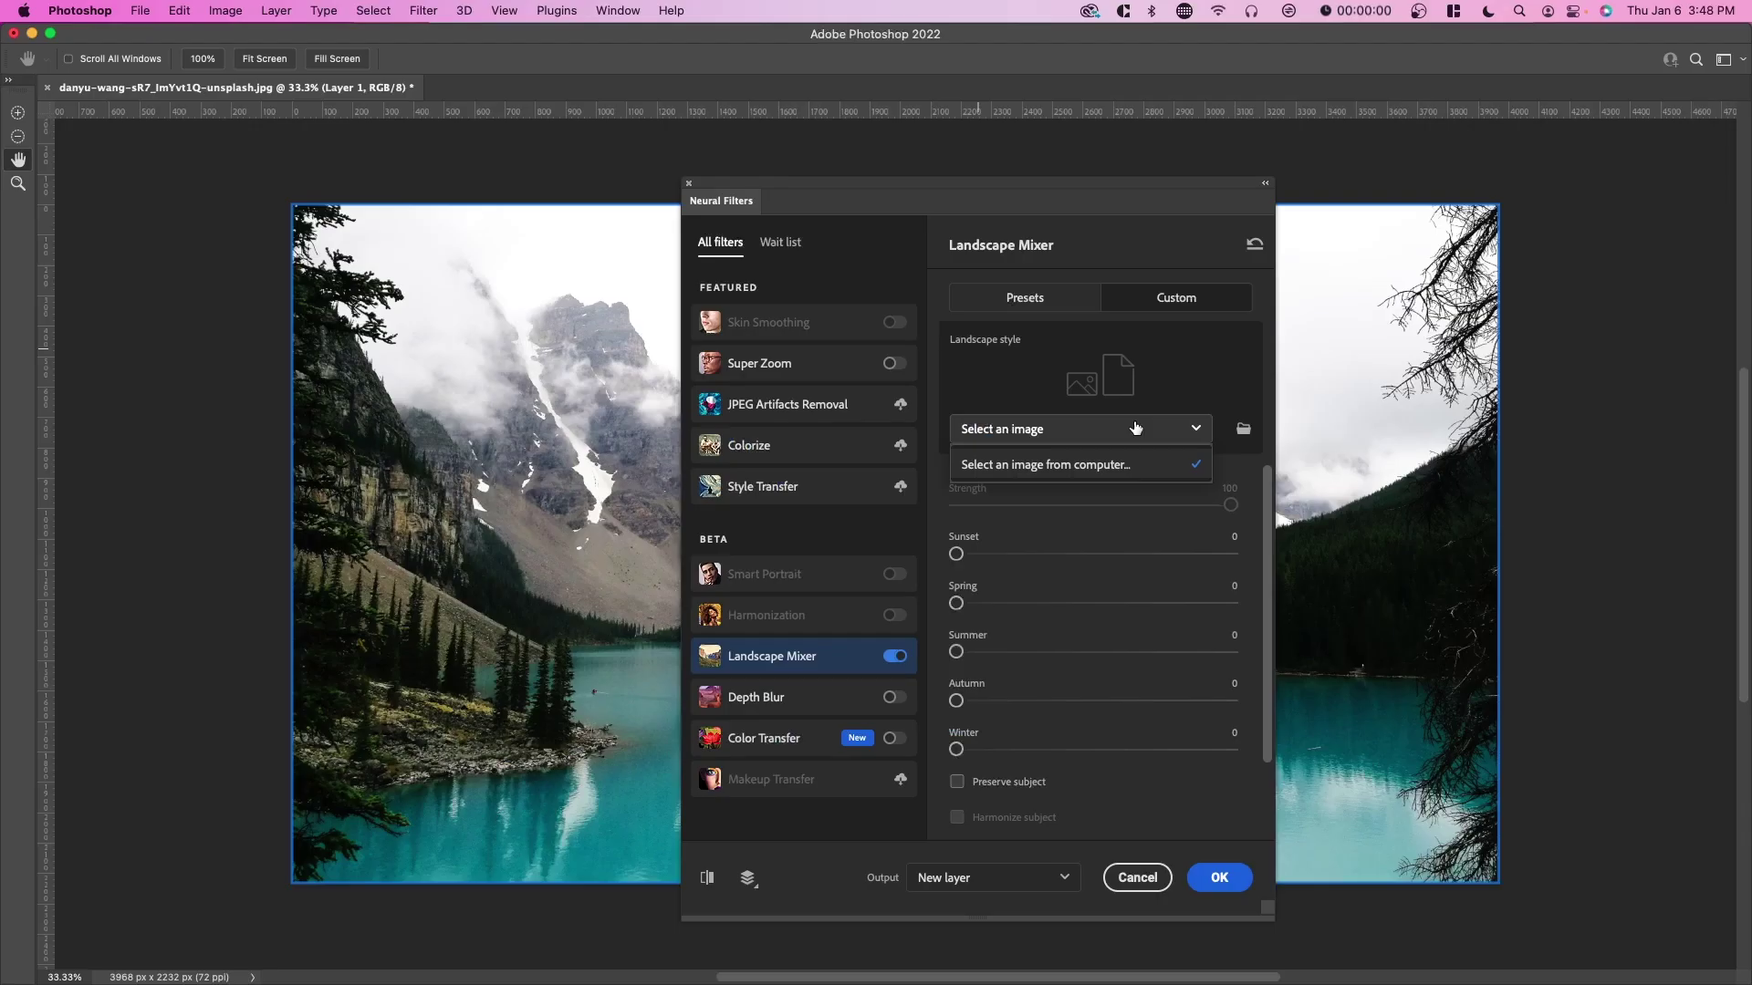
{"action": "left_click", "coordinate": [1117, 469]}
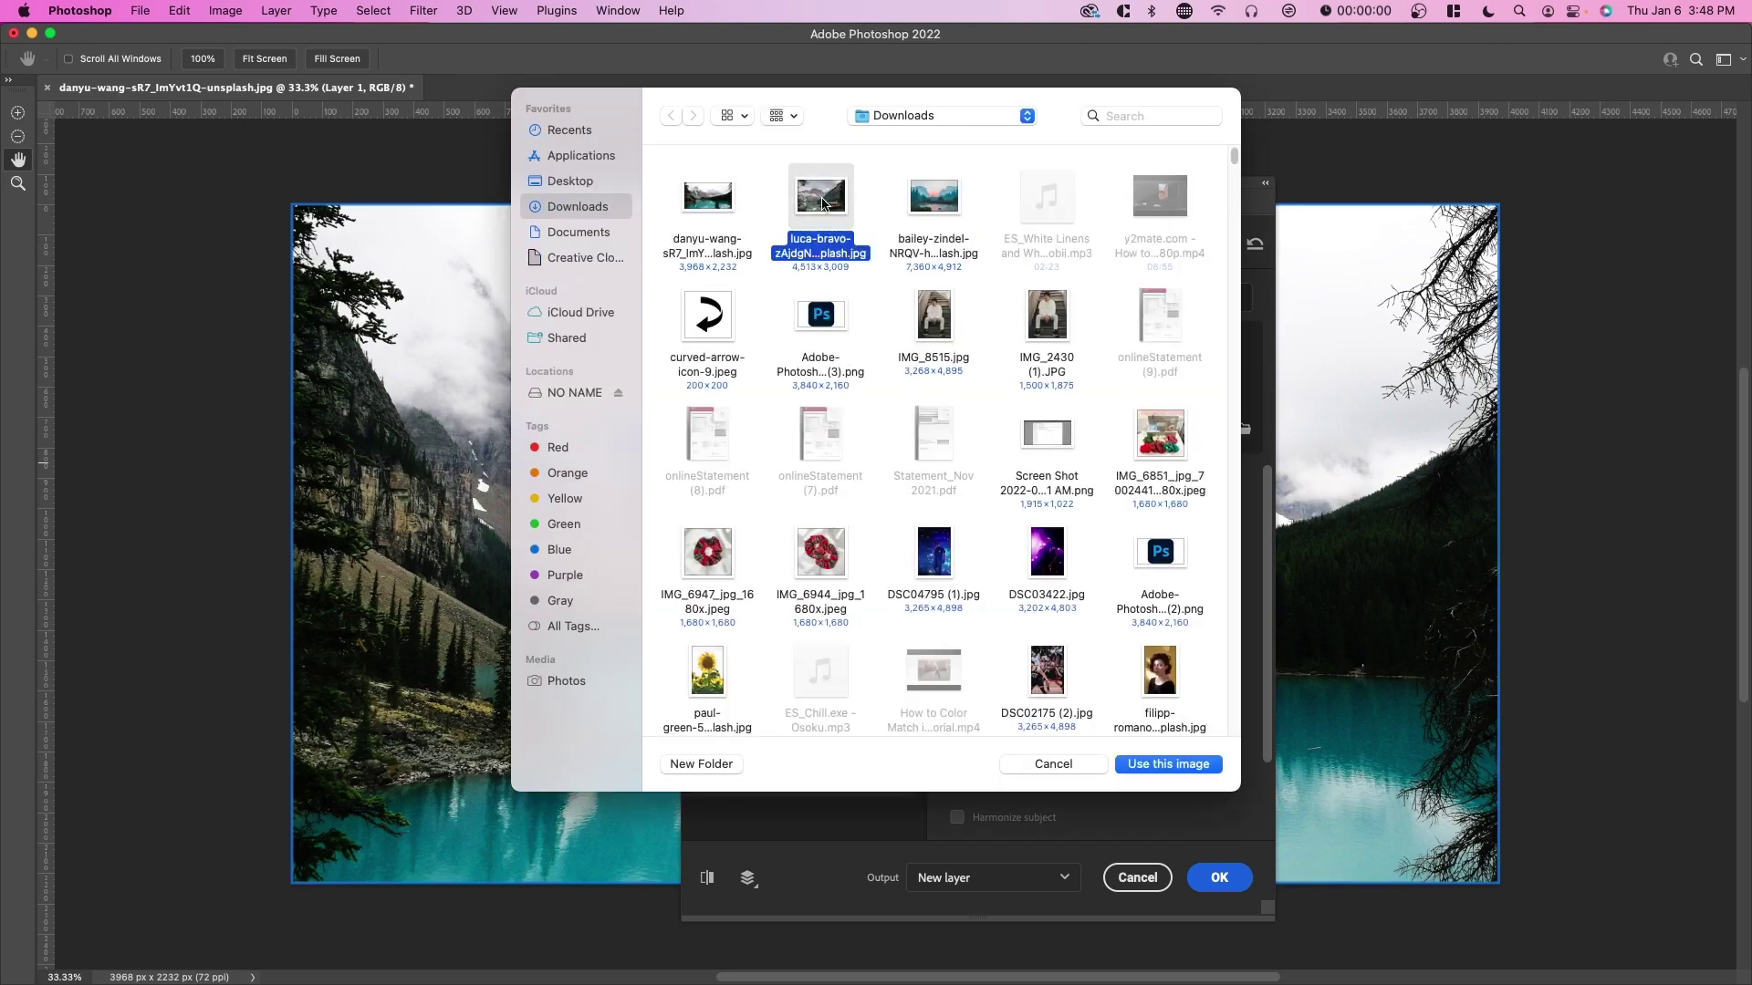
{"action": "double_click", "coordinate": [820, 199]}
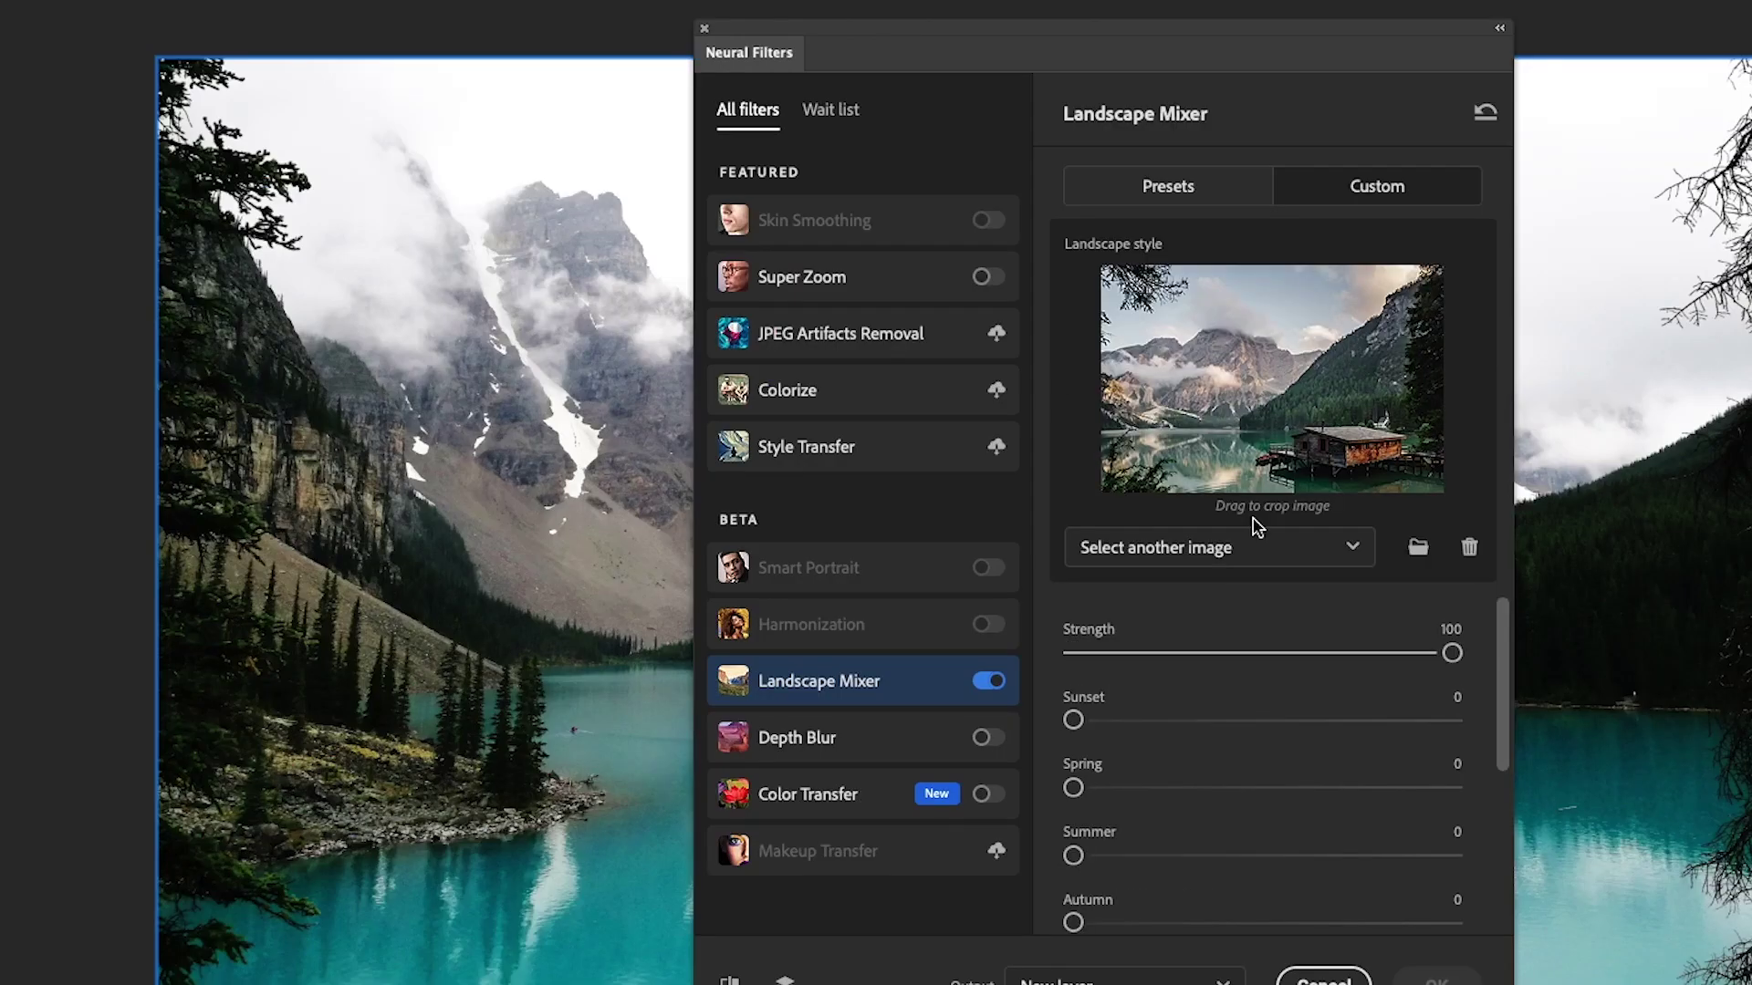
{"action": "left_click_drag", "start_coordinate": [1098, 62], "coordinate": [1510, 13]}
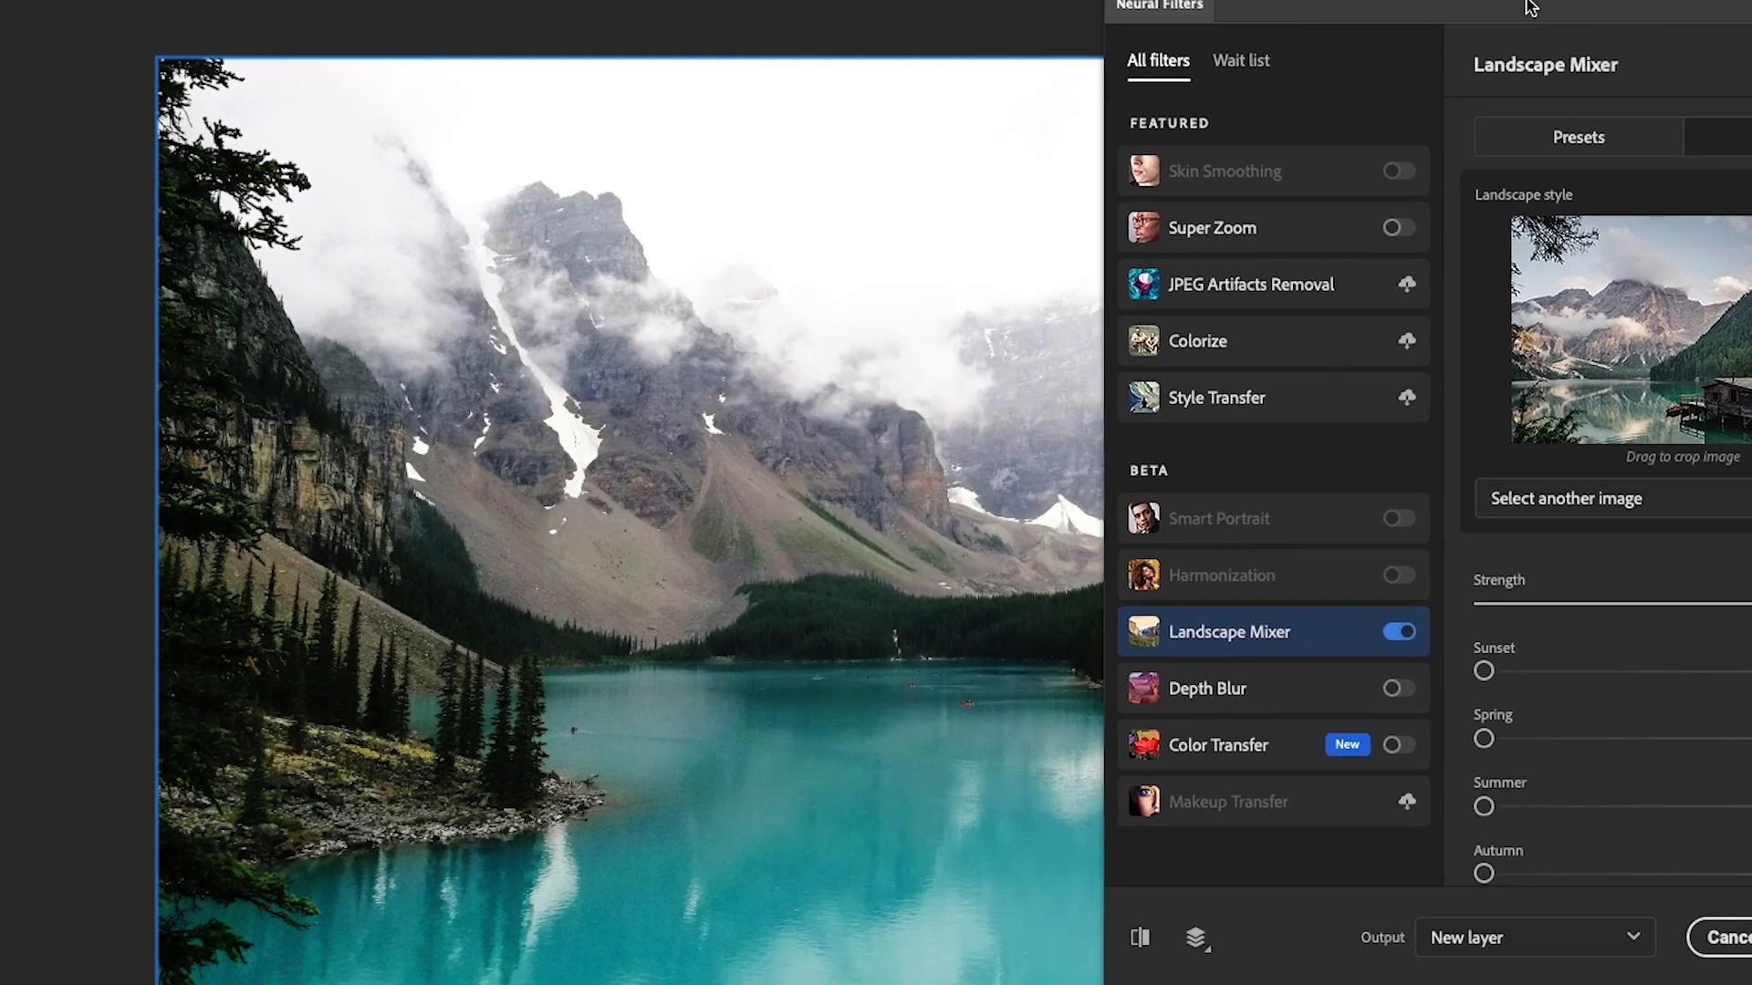
{"action": "scroll", "coordinate": [1704, 686], "scroll_direction": "down", "scroll_amount": 1}
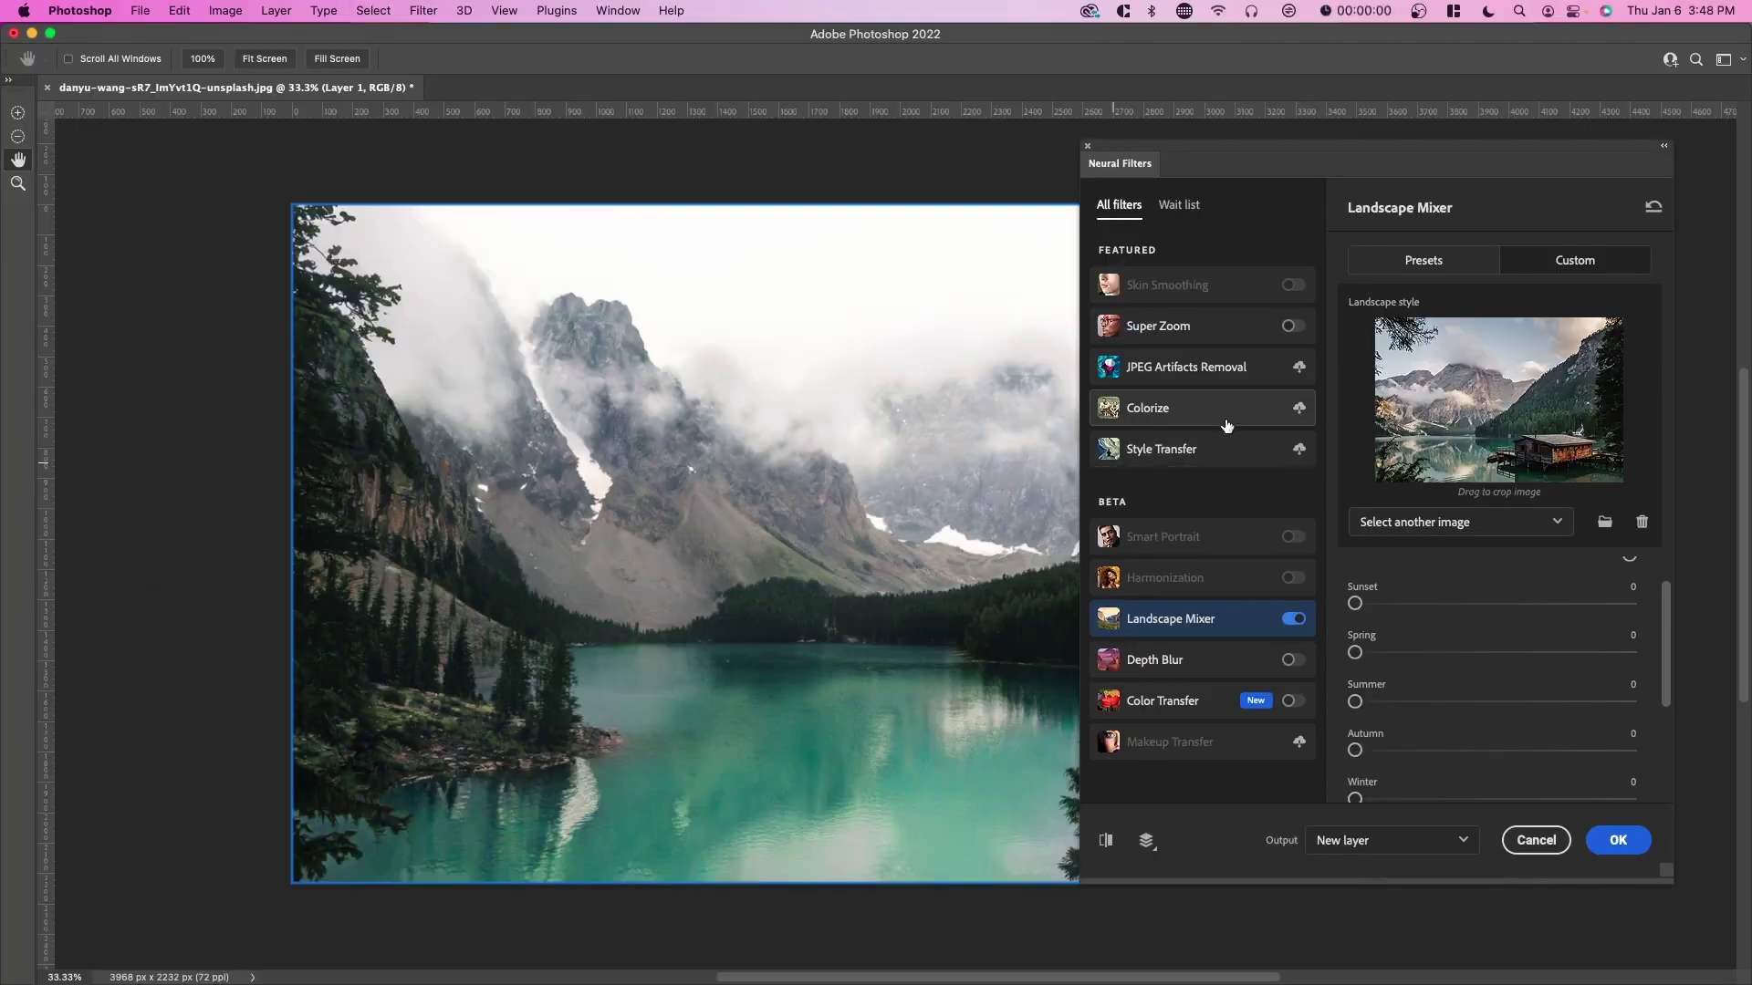
Step: Toggle the preview repeatedly to compare the hazy cabin-styled result with the vivid original
{"action": "left_click", "coordinate": [1107, 840]}
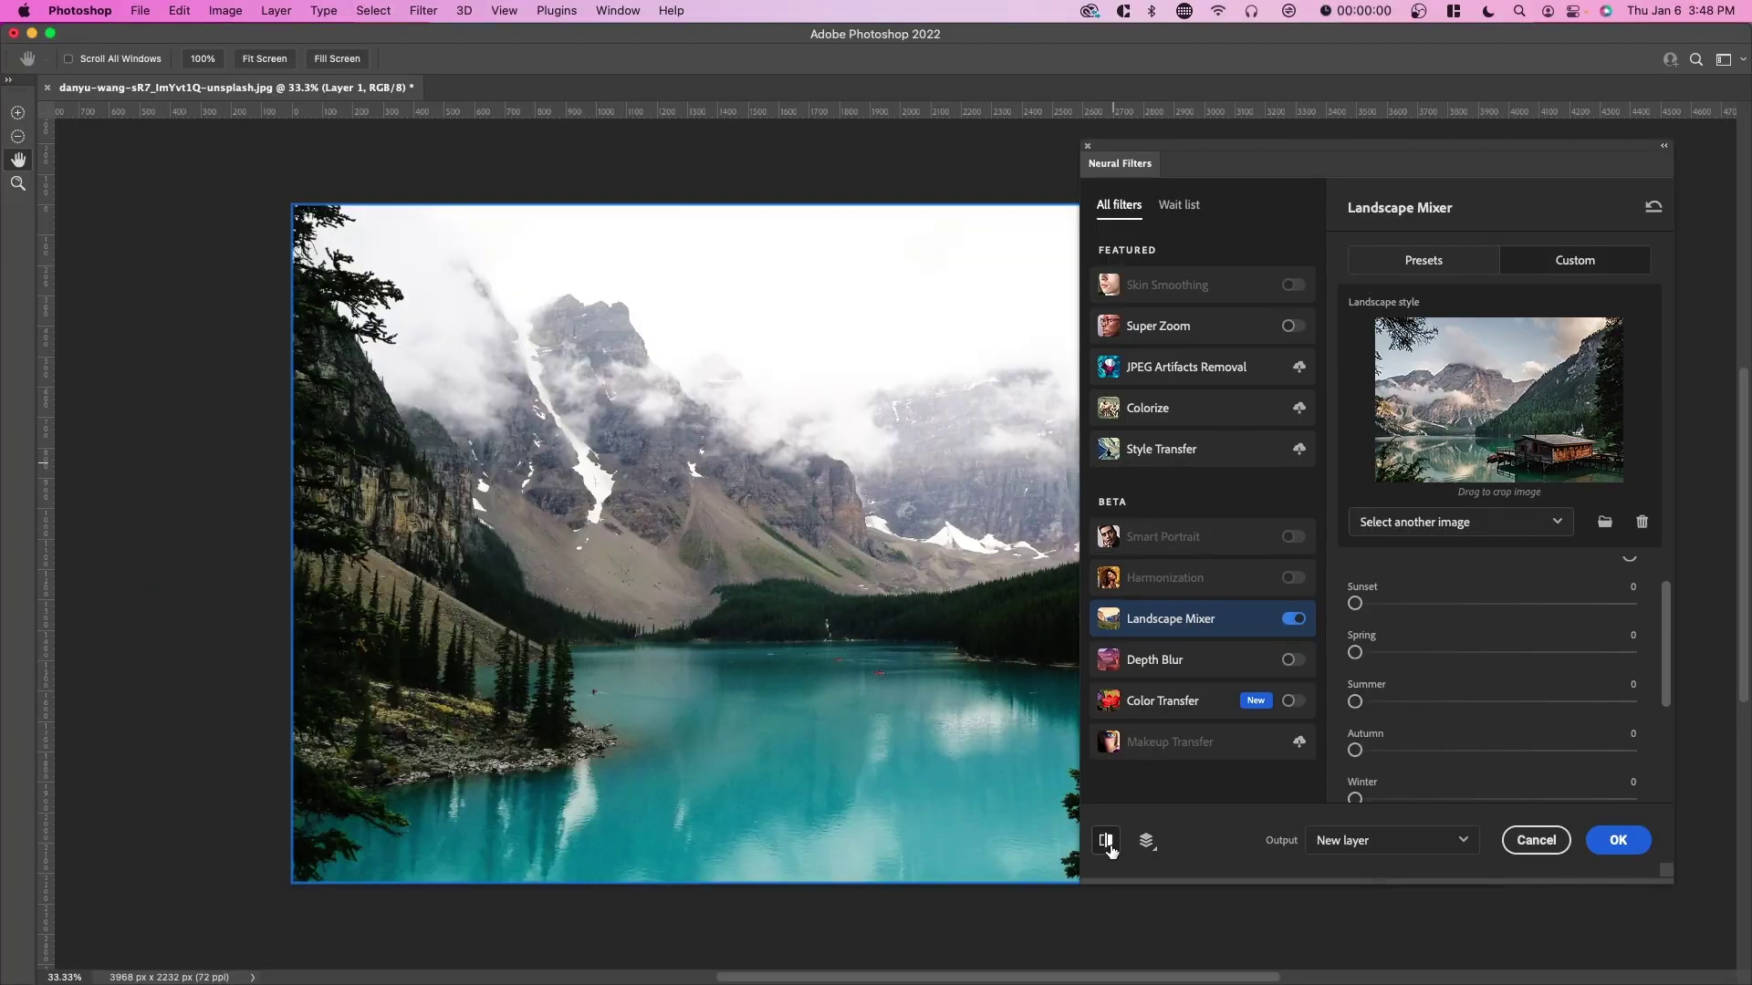
{"action": "left_click", "coordinate": [1106, 840]}
{"action": "left_click", "coordinate": [1105, 841]}
{"action": "left_click", "coordinate": [1105, 841]}
{"action": "left_click", "coordinate": [1106, 842]}
{"action": "left_click", "coordinate": [1105, 841]}
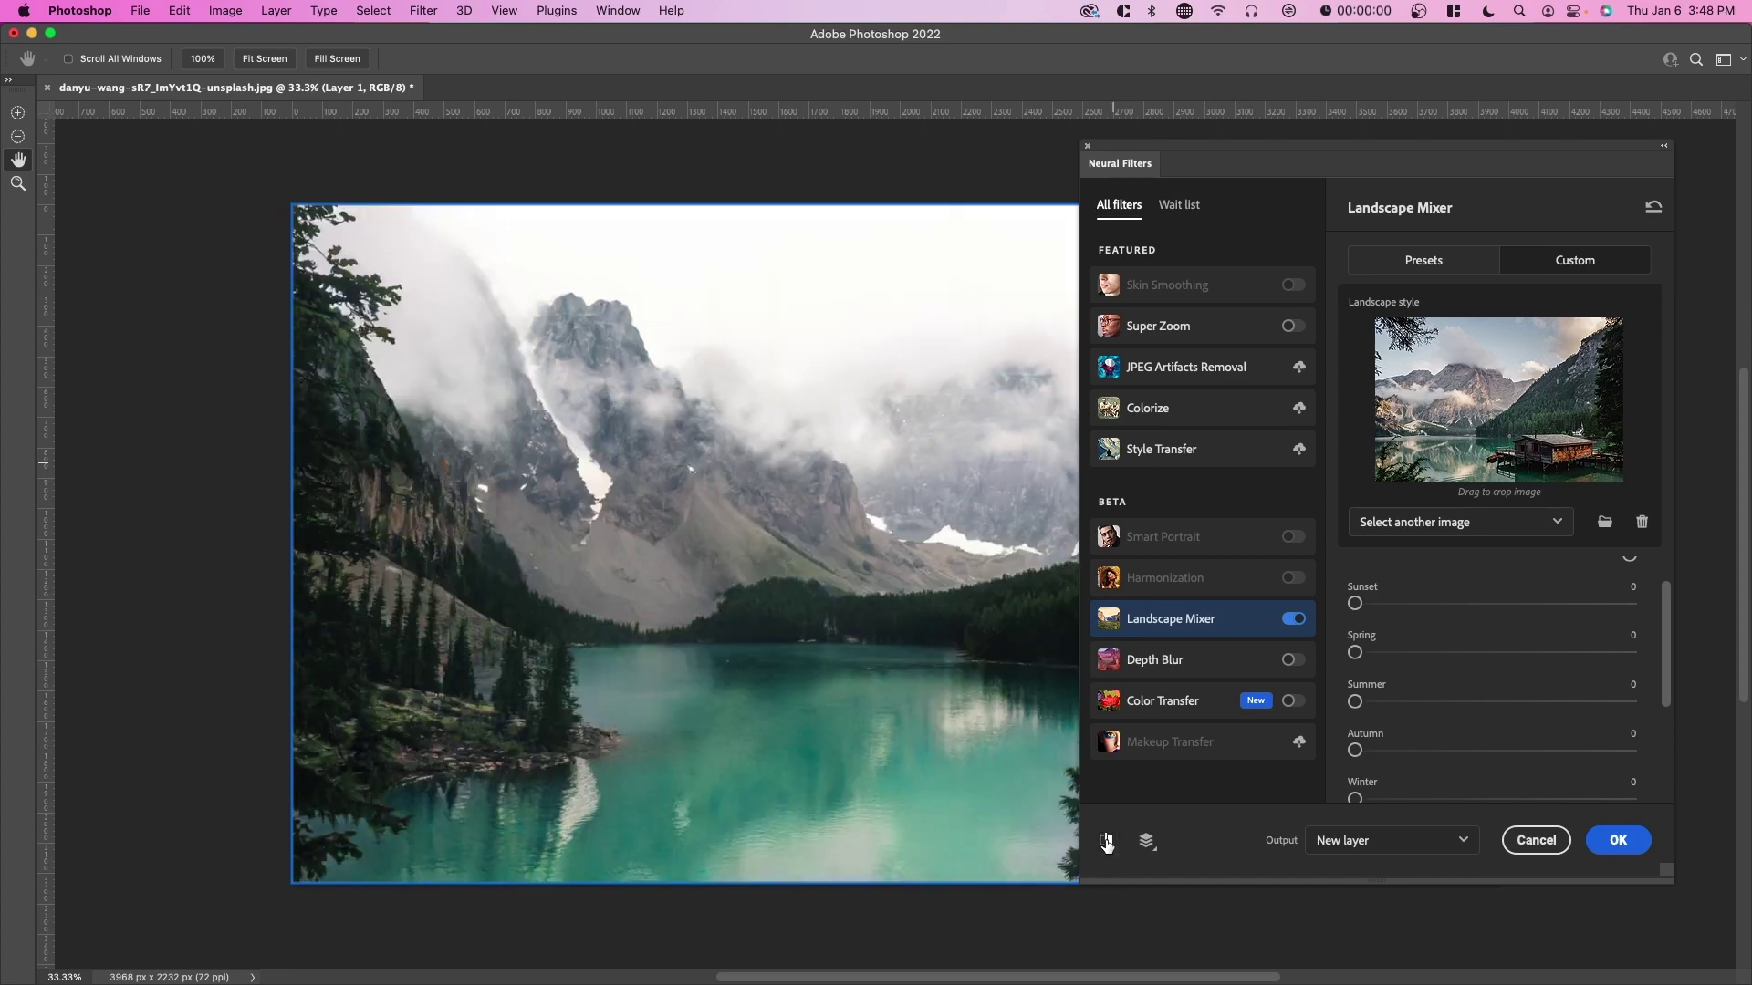
{"action": "left_click", "coordinate": [1105, 841]}
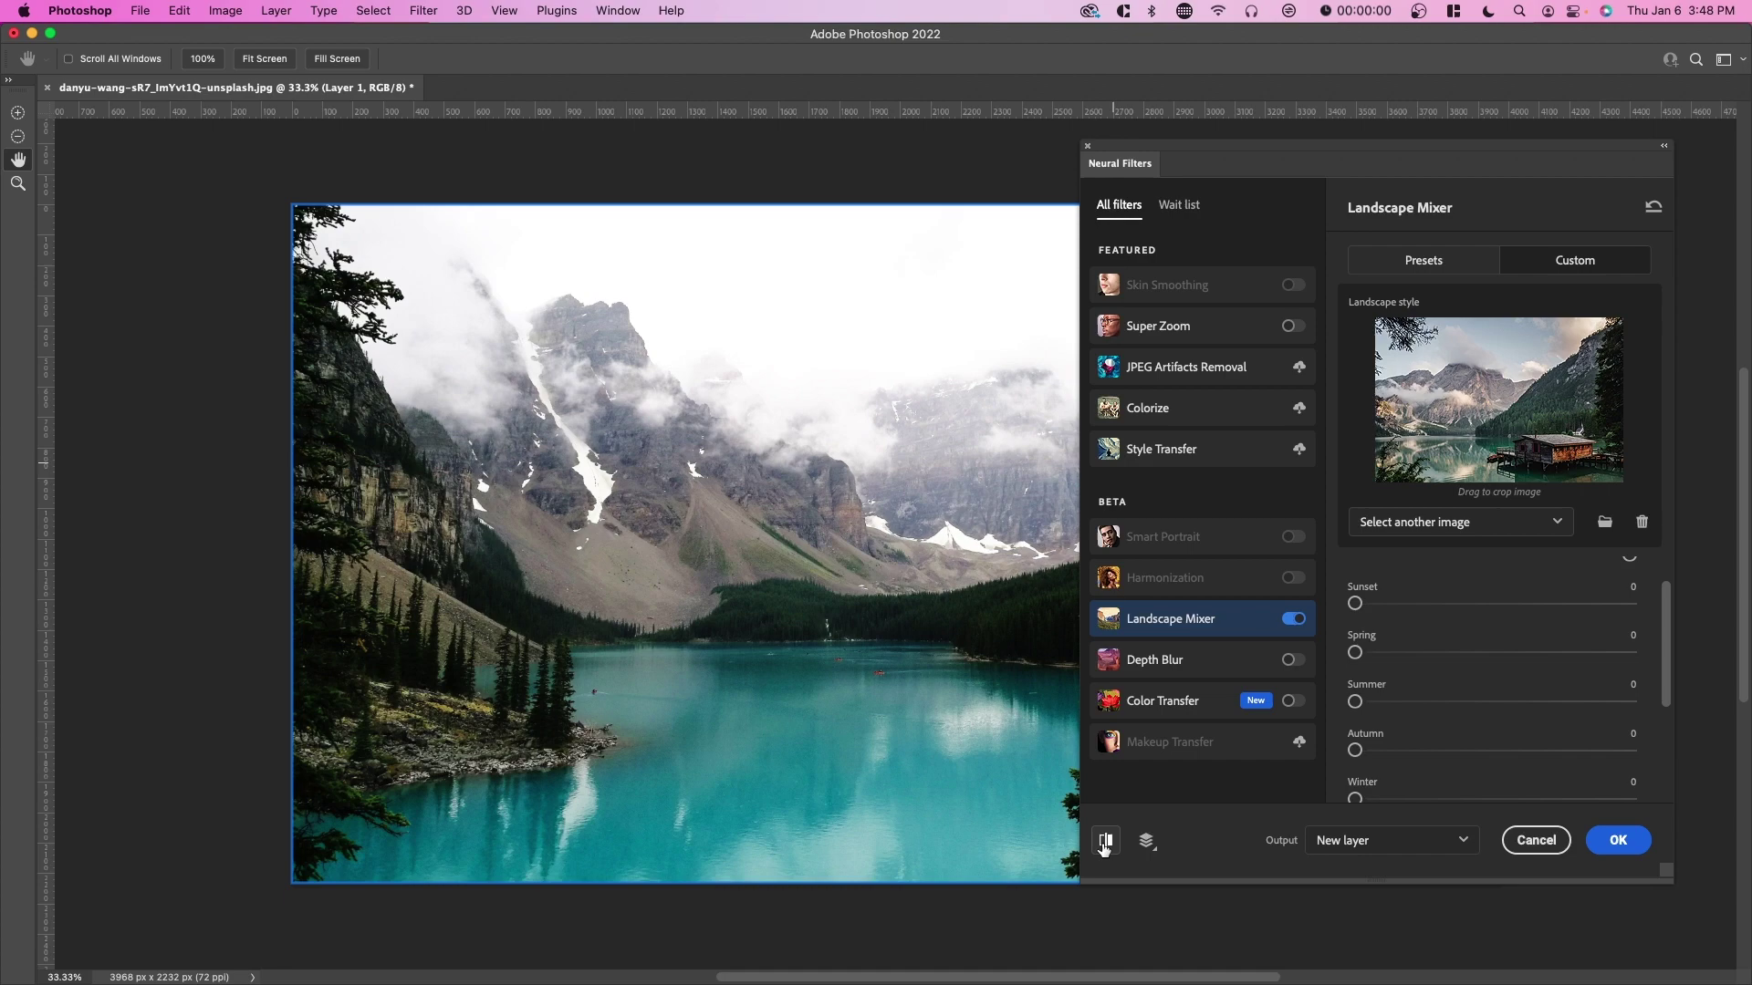
{"action": "left_click", "coordinate": [1105, 842]}
{"action": "left_click", "coordinate": [1106, 841]}
{"action": "left_click", "coordinate": [1106, 842]}
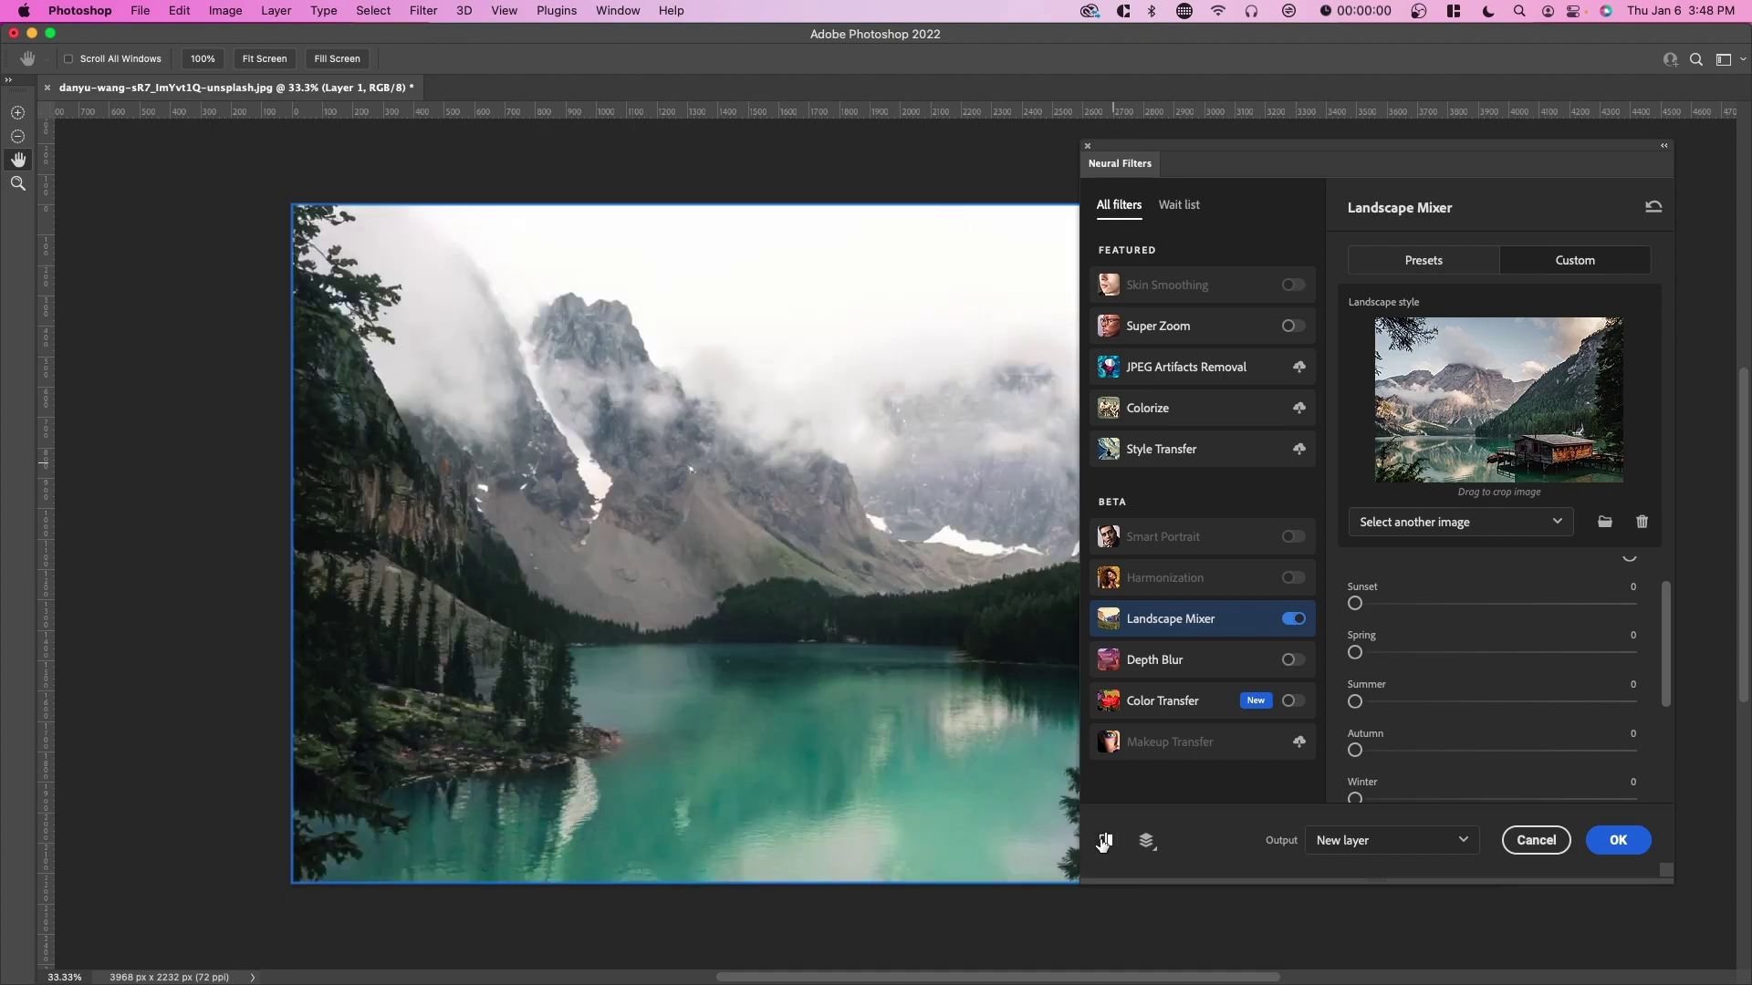
{"action": "left_click", "coordinate": [1106, 841]}
{"action": "left_click", "coordinate": [1106, 841]}
{"action": "left_click", "coordinate": [1105, 841]}
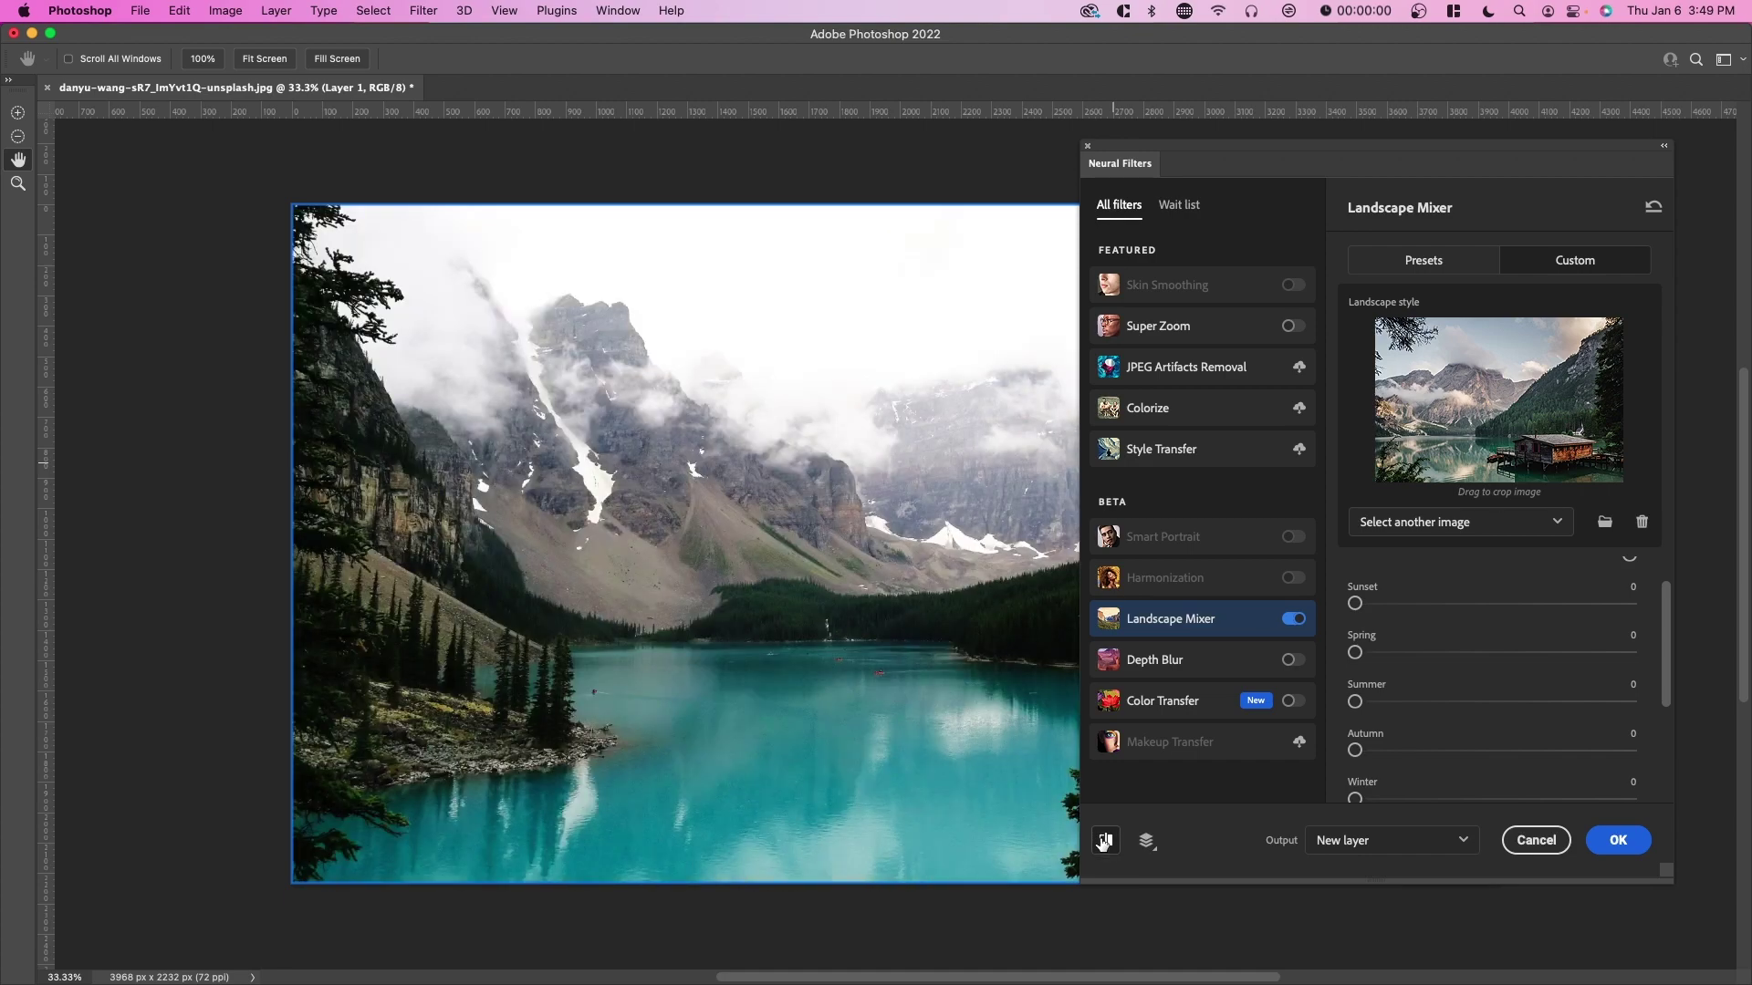
{"action": "left_click", "coordinate": [1105, 841]}
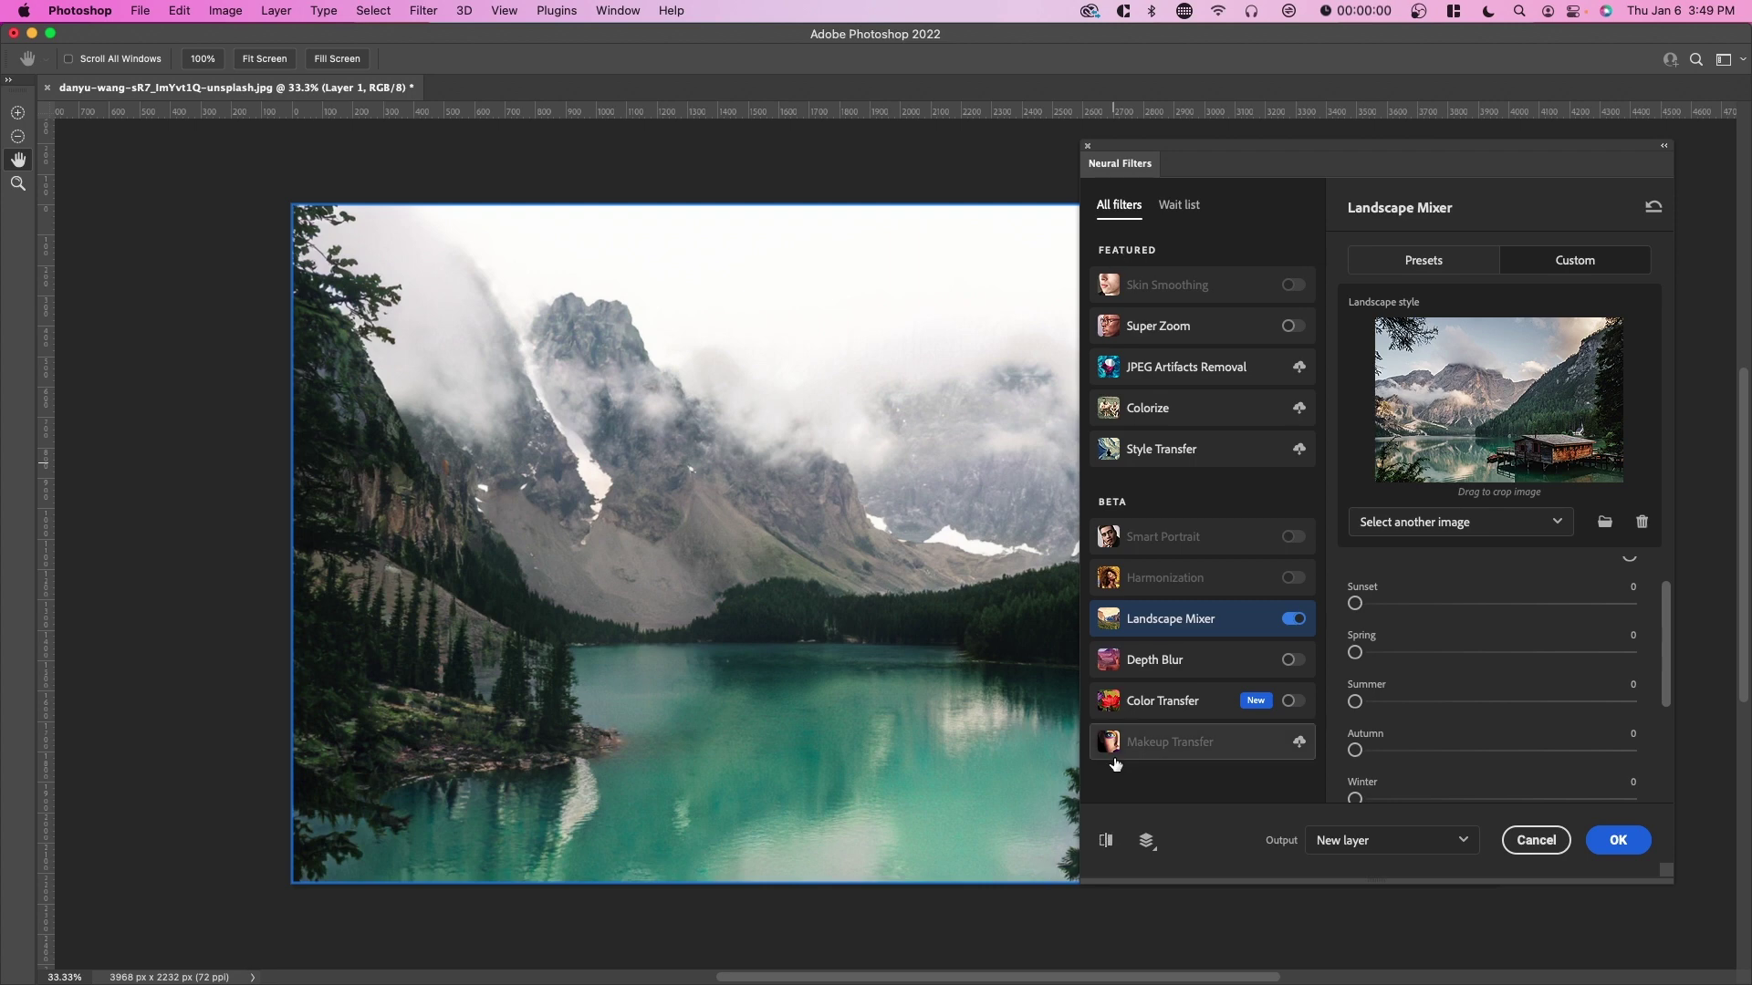
Step: Try the purple reflection and red canyon presets, then settle on the golden sunset-over-hills preset
{"action": "left_click", "coordinate": [1424, 260]}
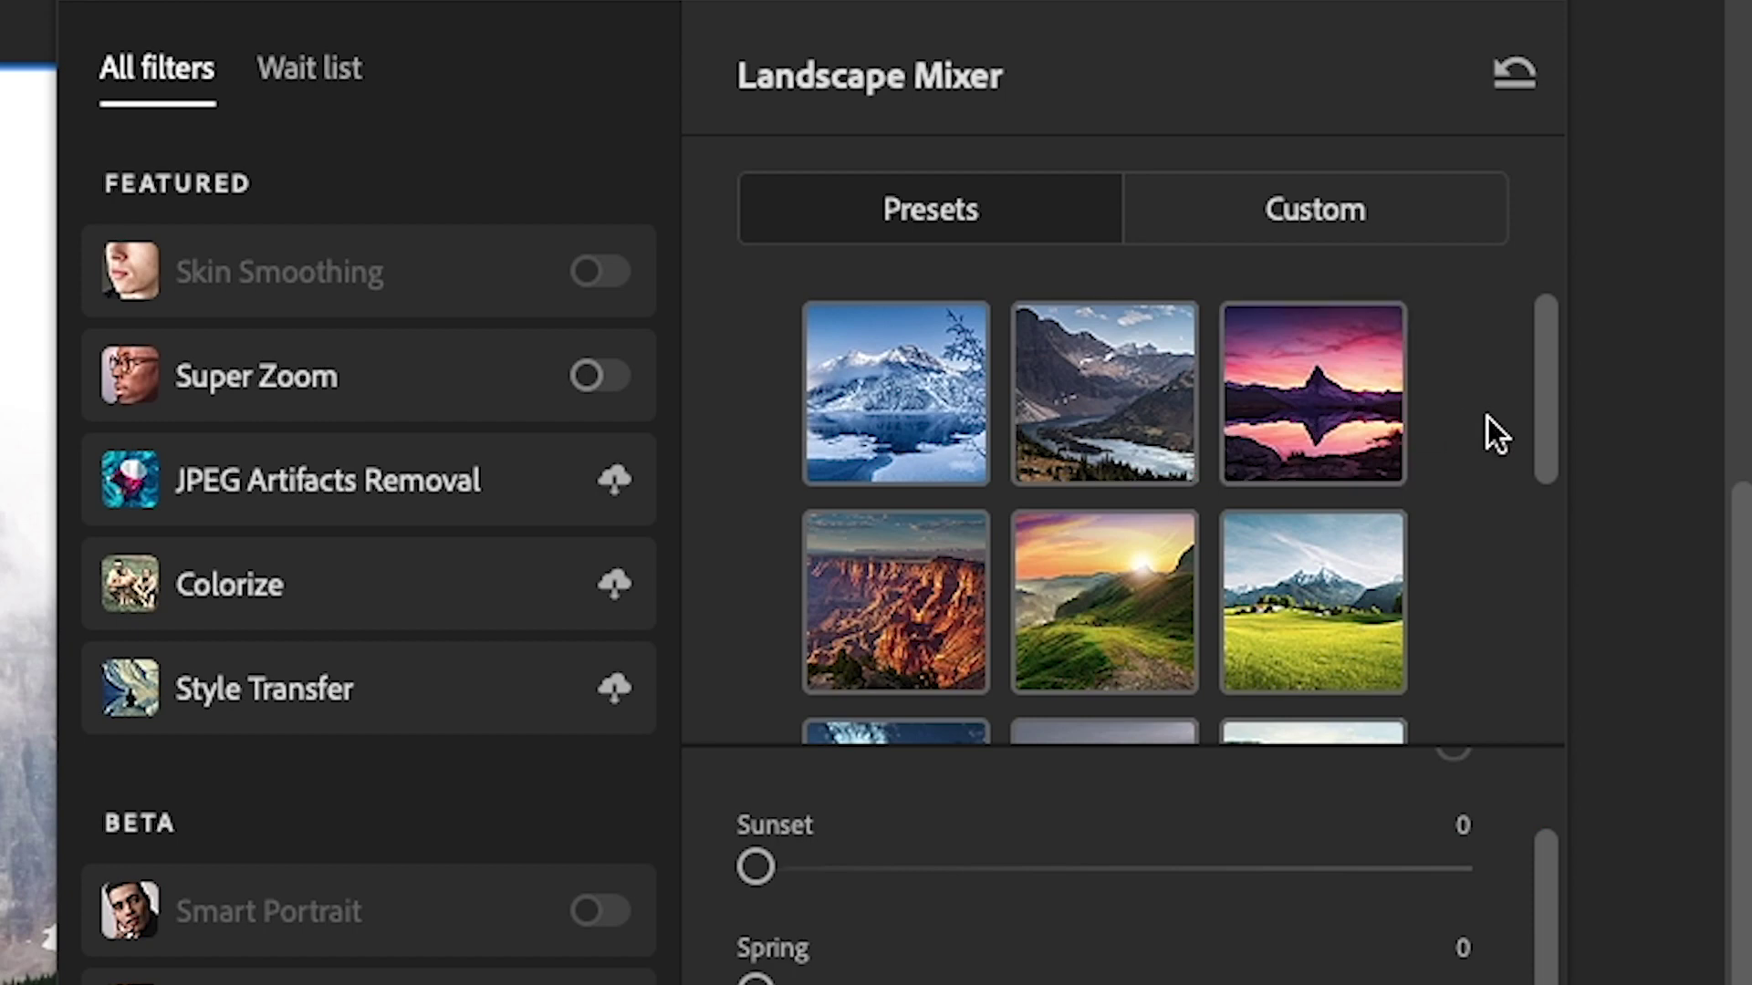
{"action": "left_click_drag", "start_coordinate": [1539, 407], "coordinate": [1478, 305]}
{"action": "left_click", "coordinate": [1356, 462]}
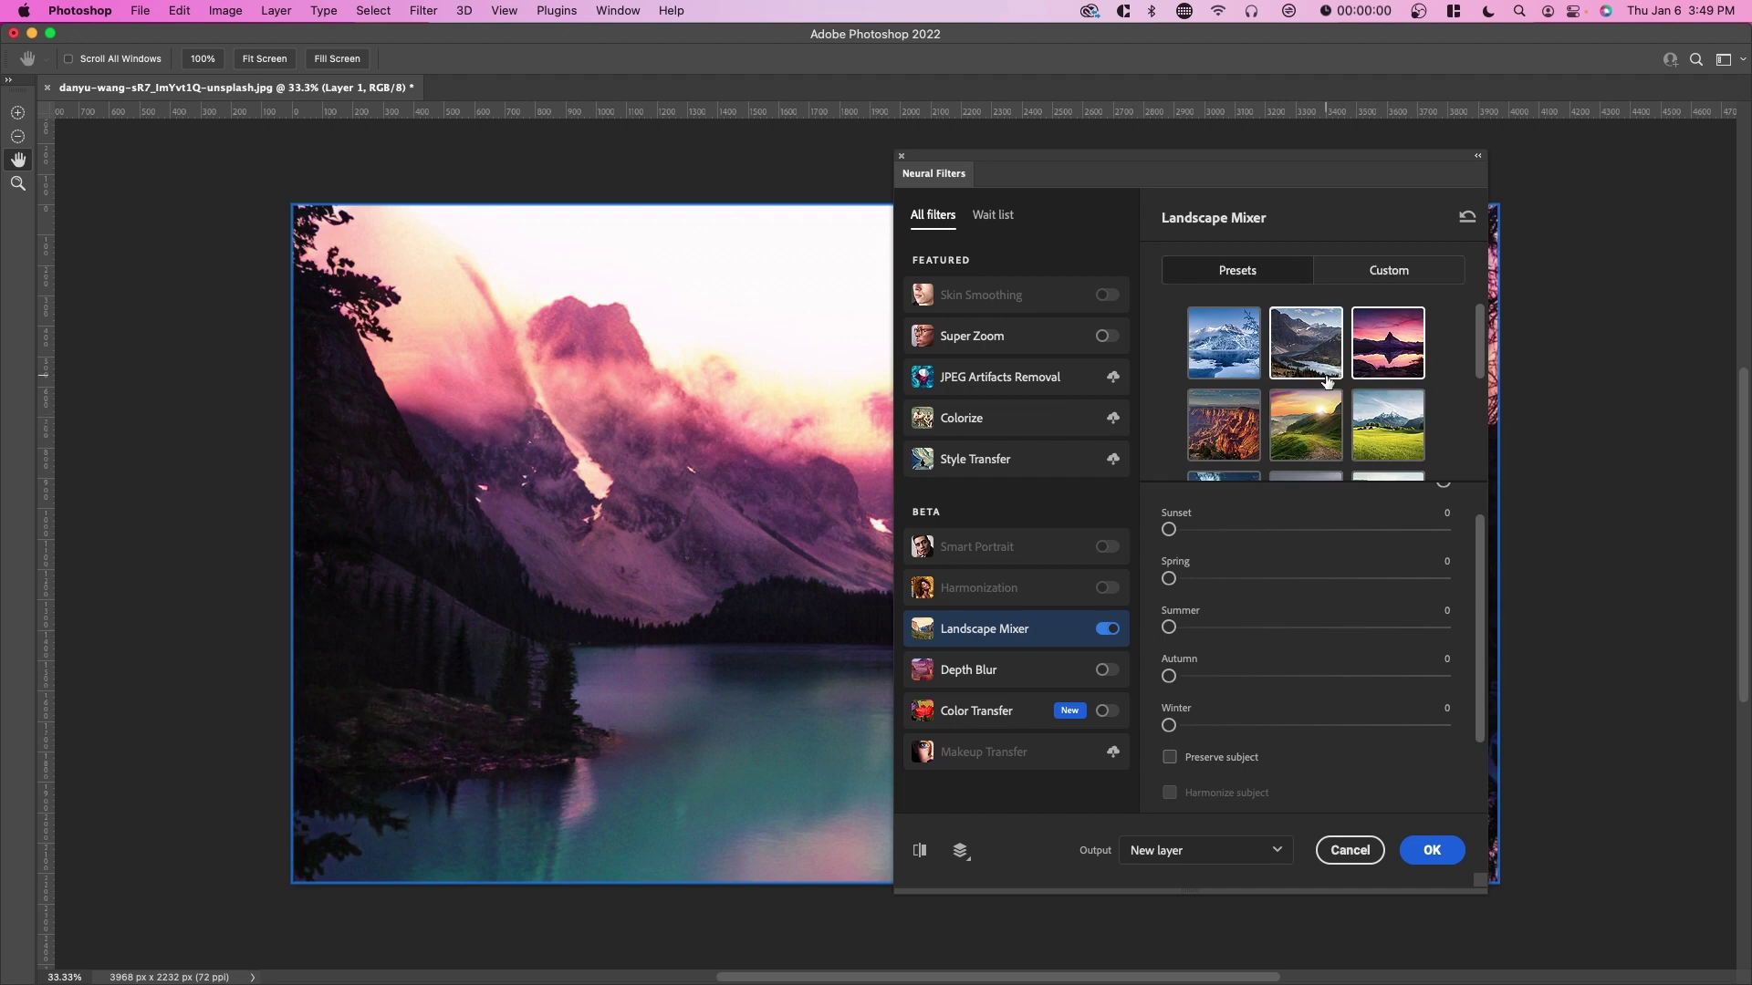
{"action": "left_click", "coordinate": [1229, 444]}
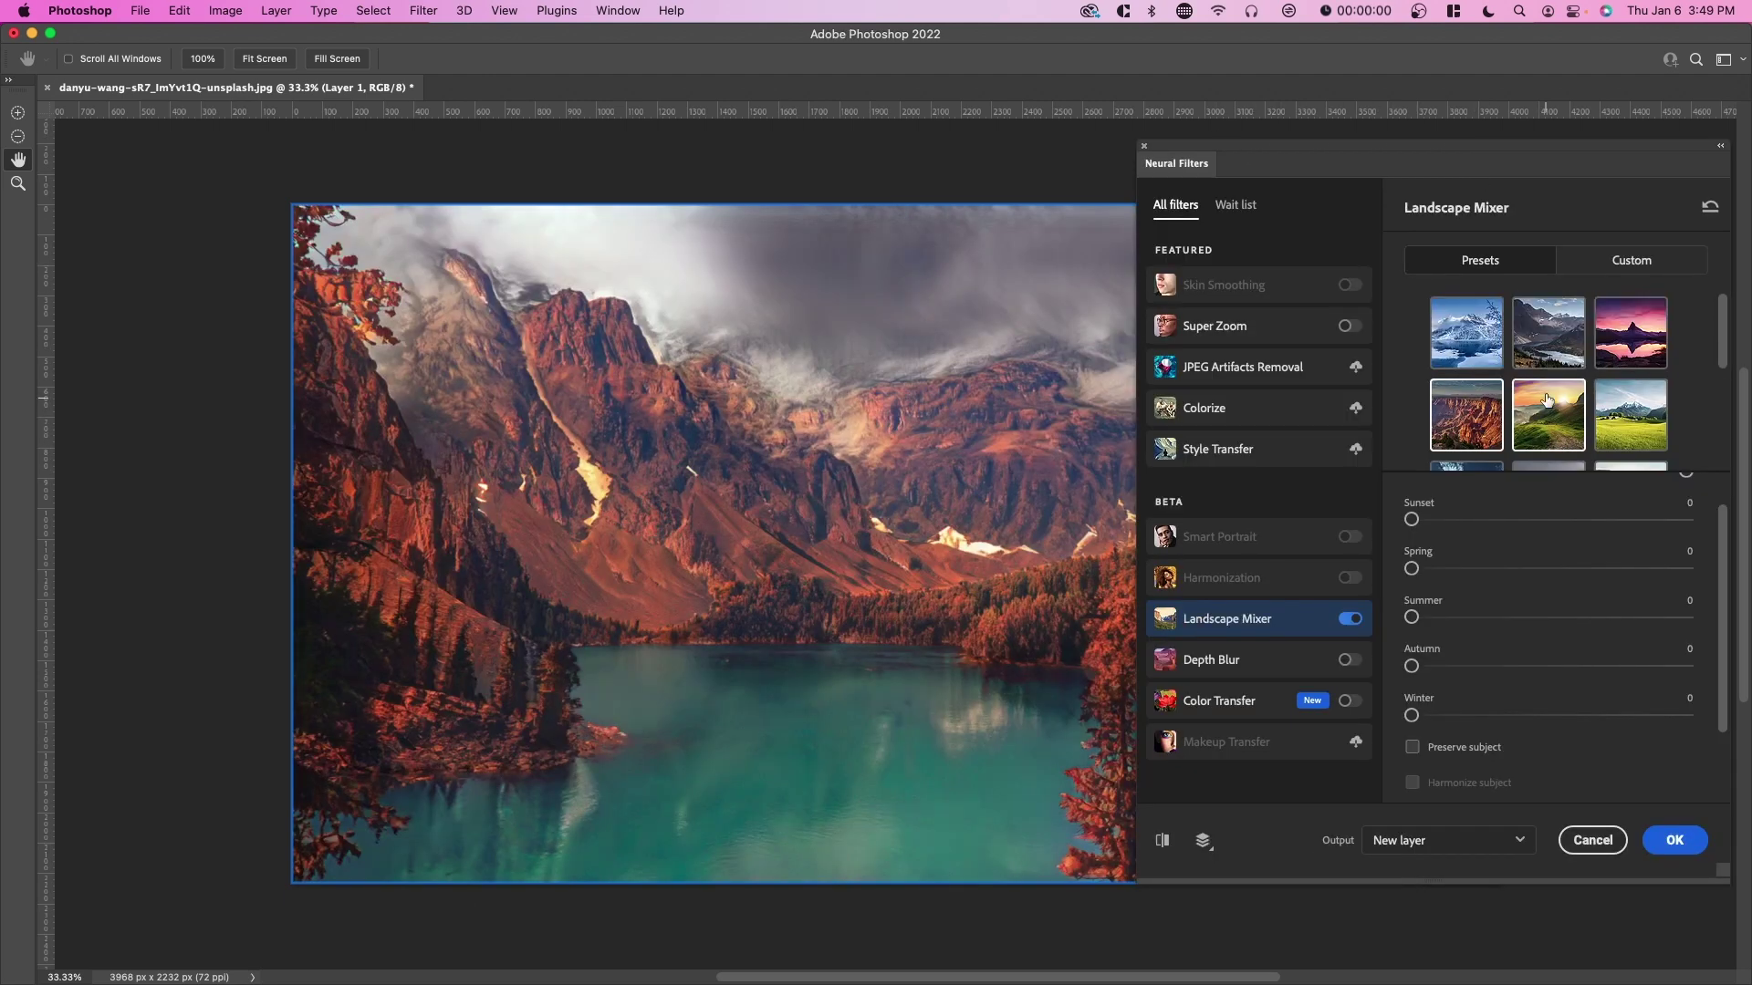
{"action": "left_click", "coordinate": [1553, 429]}
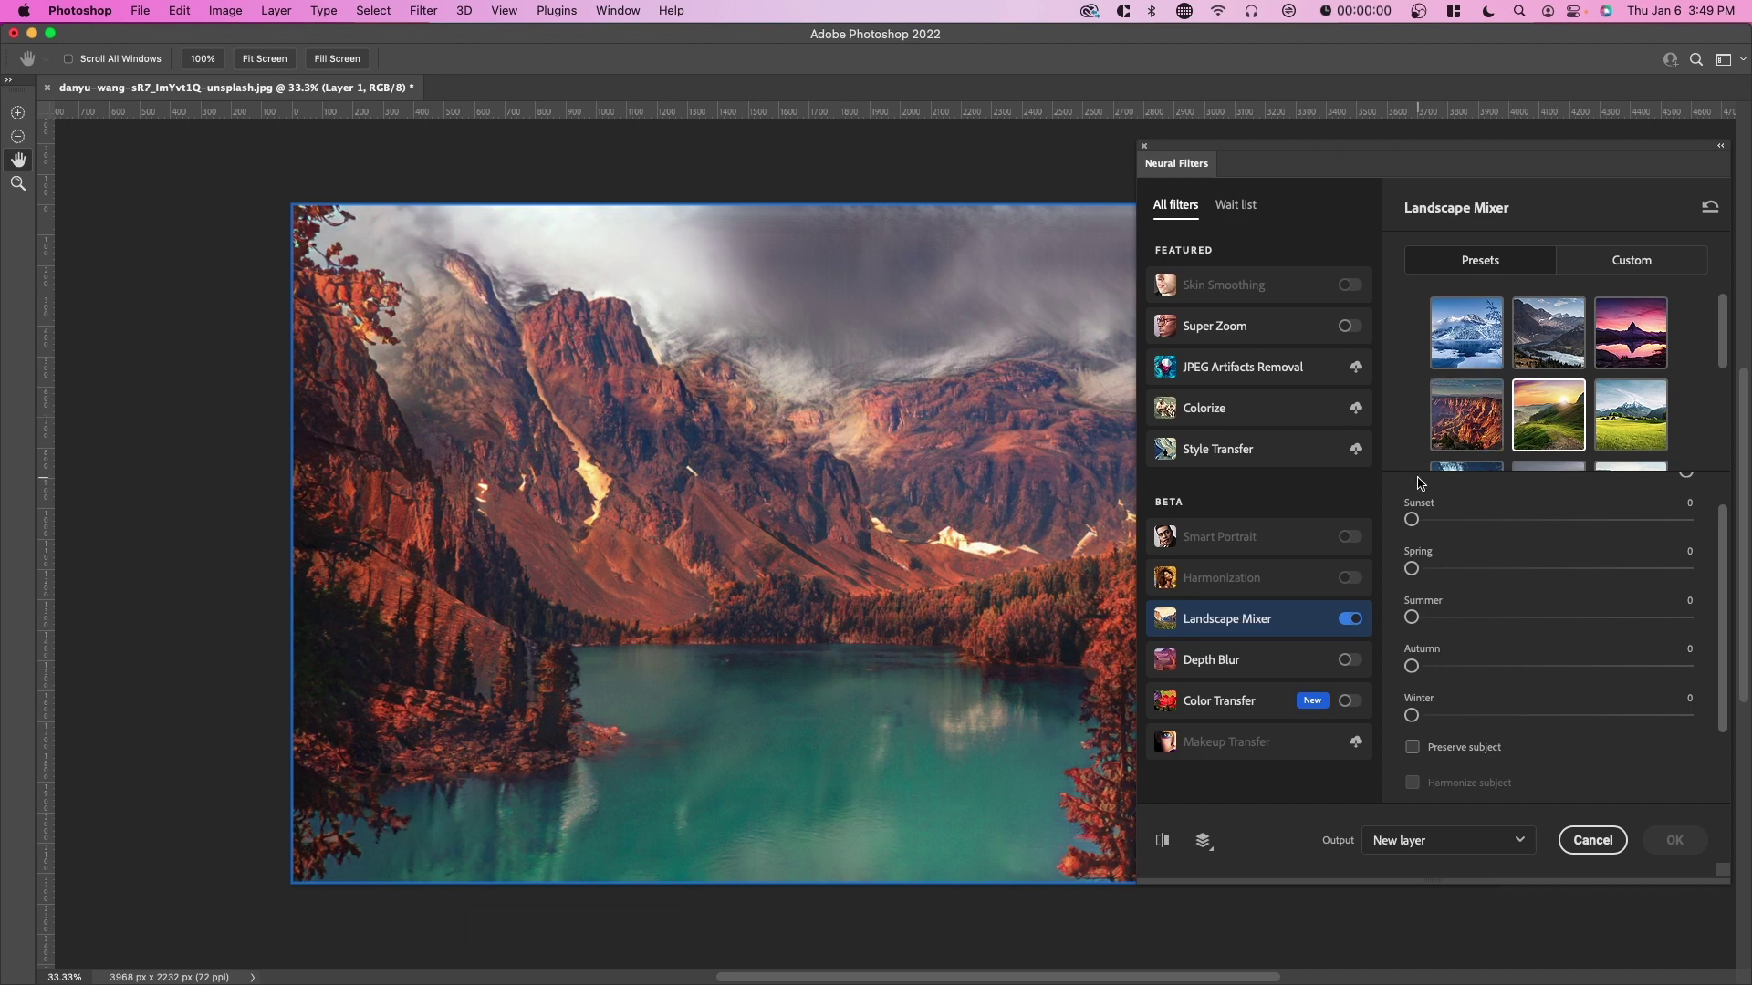
Step: Compare the golden sunset preset result against the original photo
{"action": "left_click_drag", "start_coordinate": [1436, 171], "coordinate": [1326, 170]}
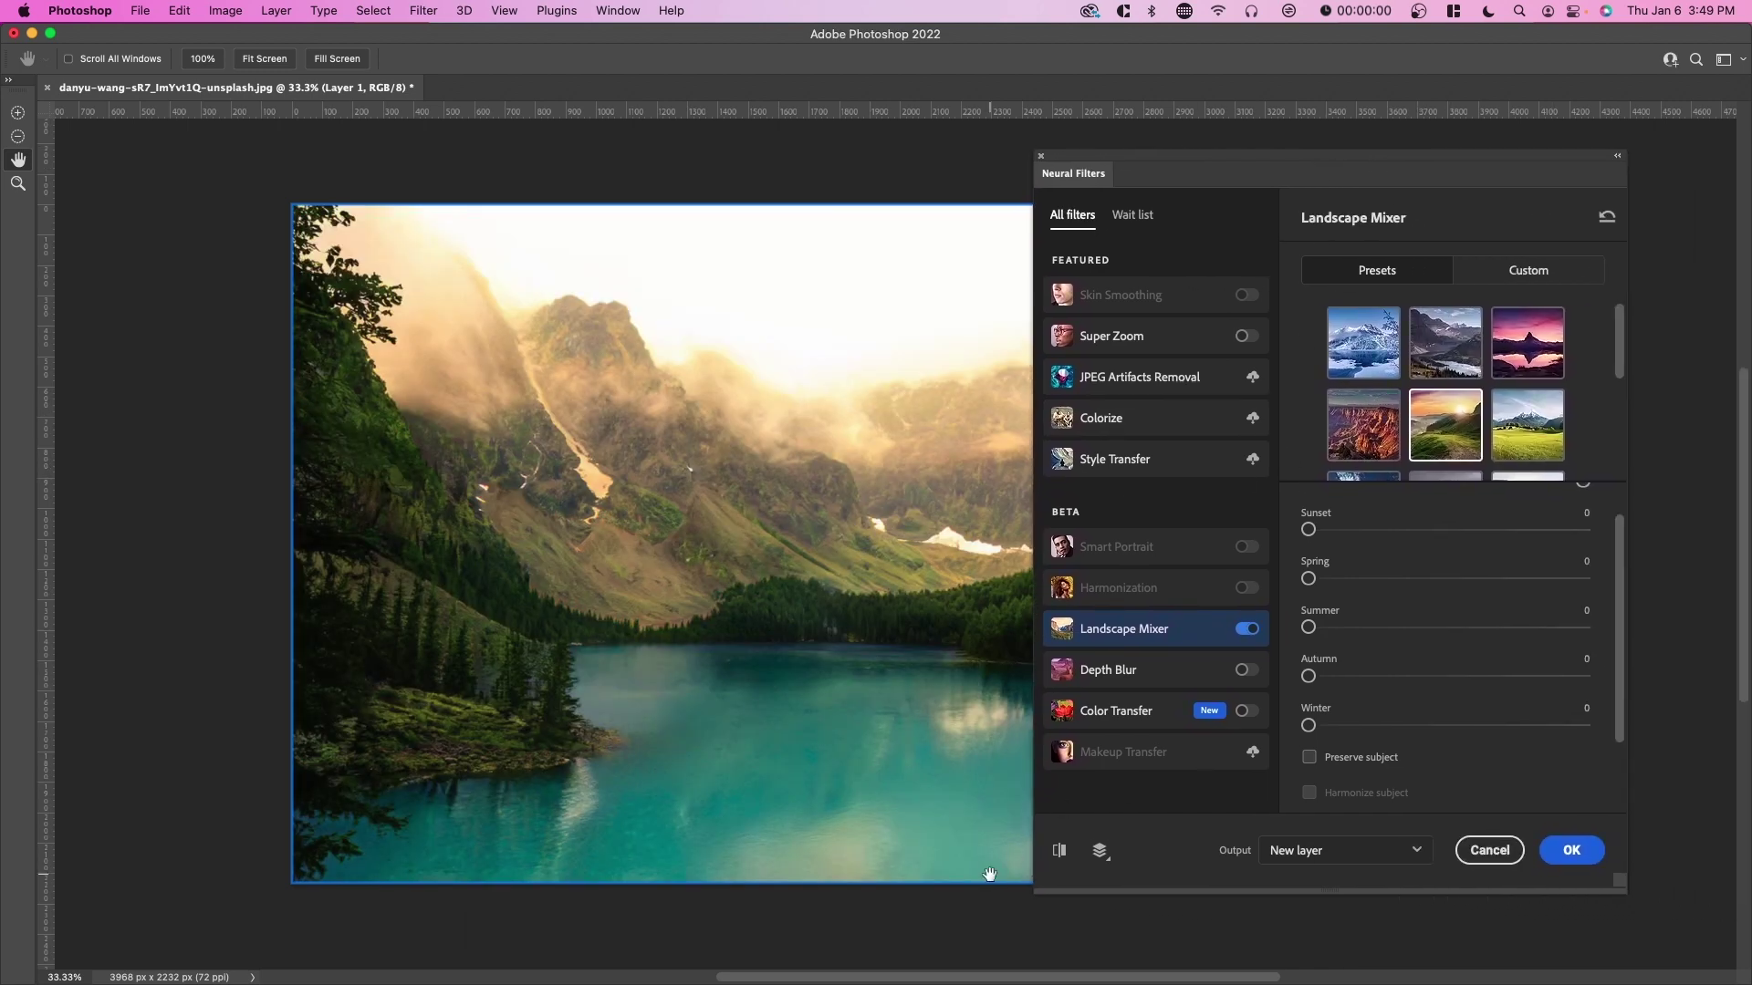
{"action": "left_click", "coordinate": [1059, 851]}
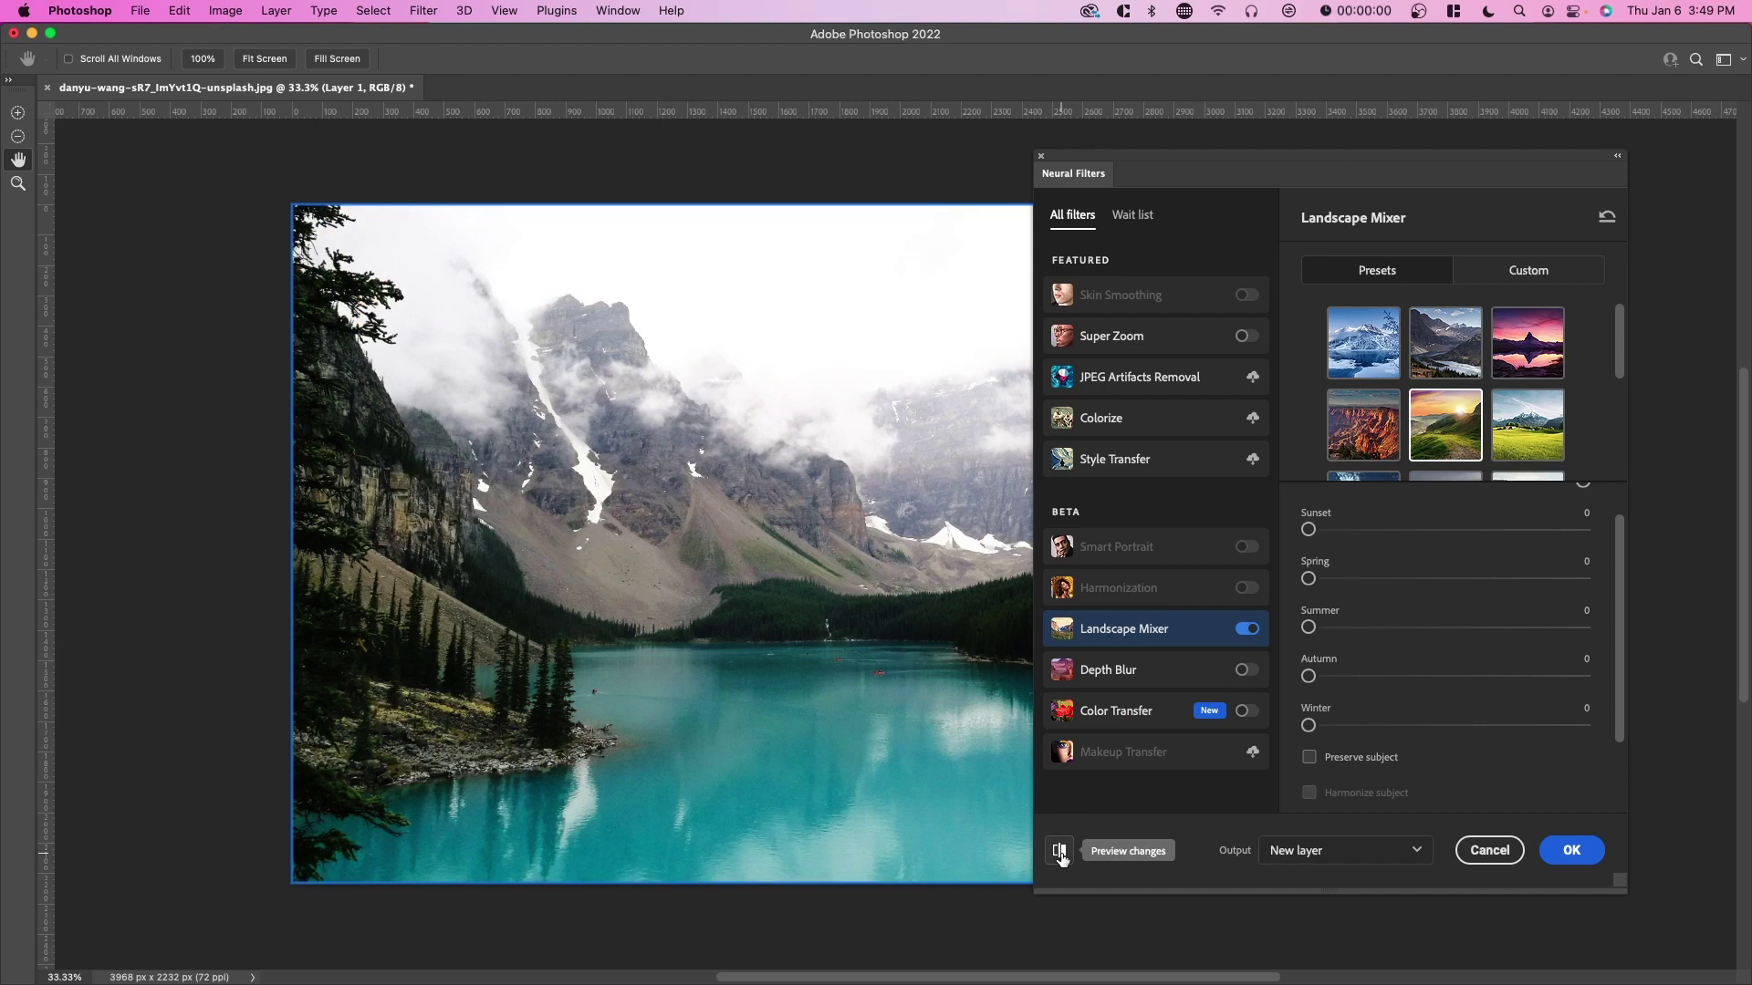
{"action": "left_click", "coordinate": [1059, 851]}
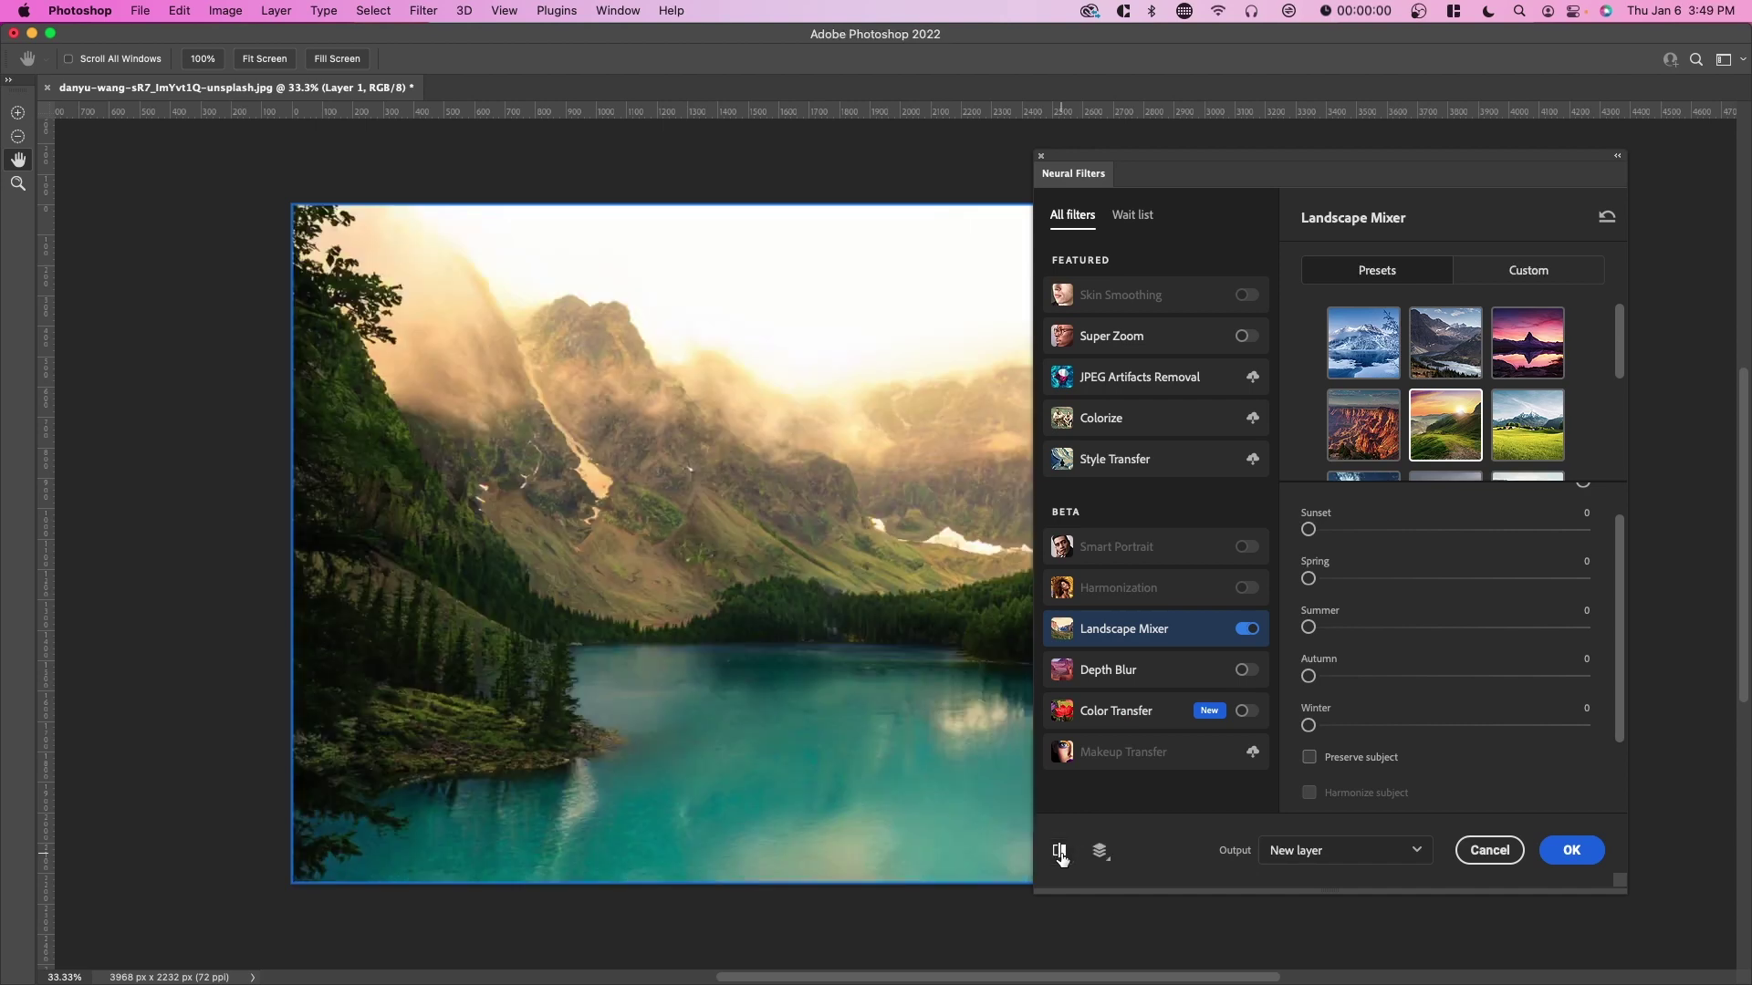
{"action": "left_click_drag", "start_coordinate": [1369, 234], "coordinate": [1100, 228]}
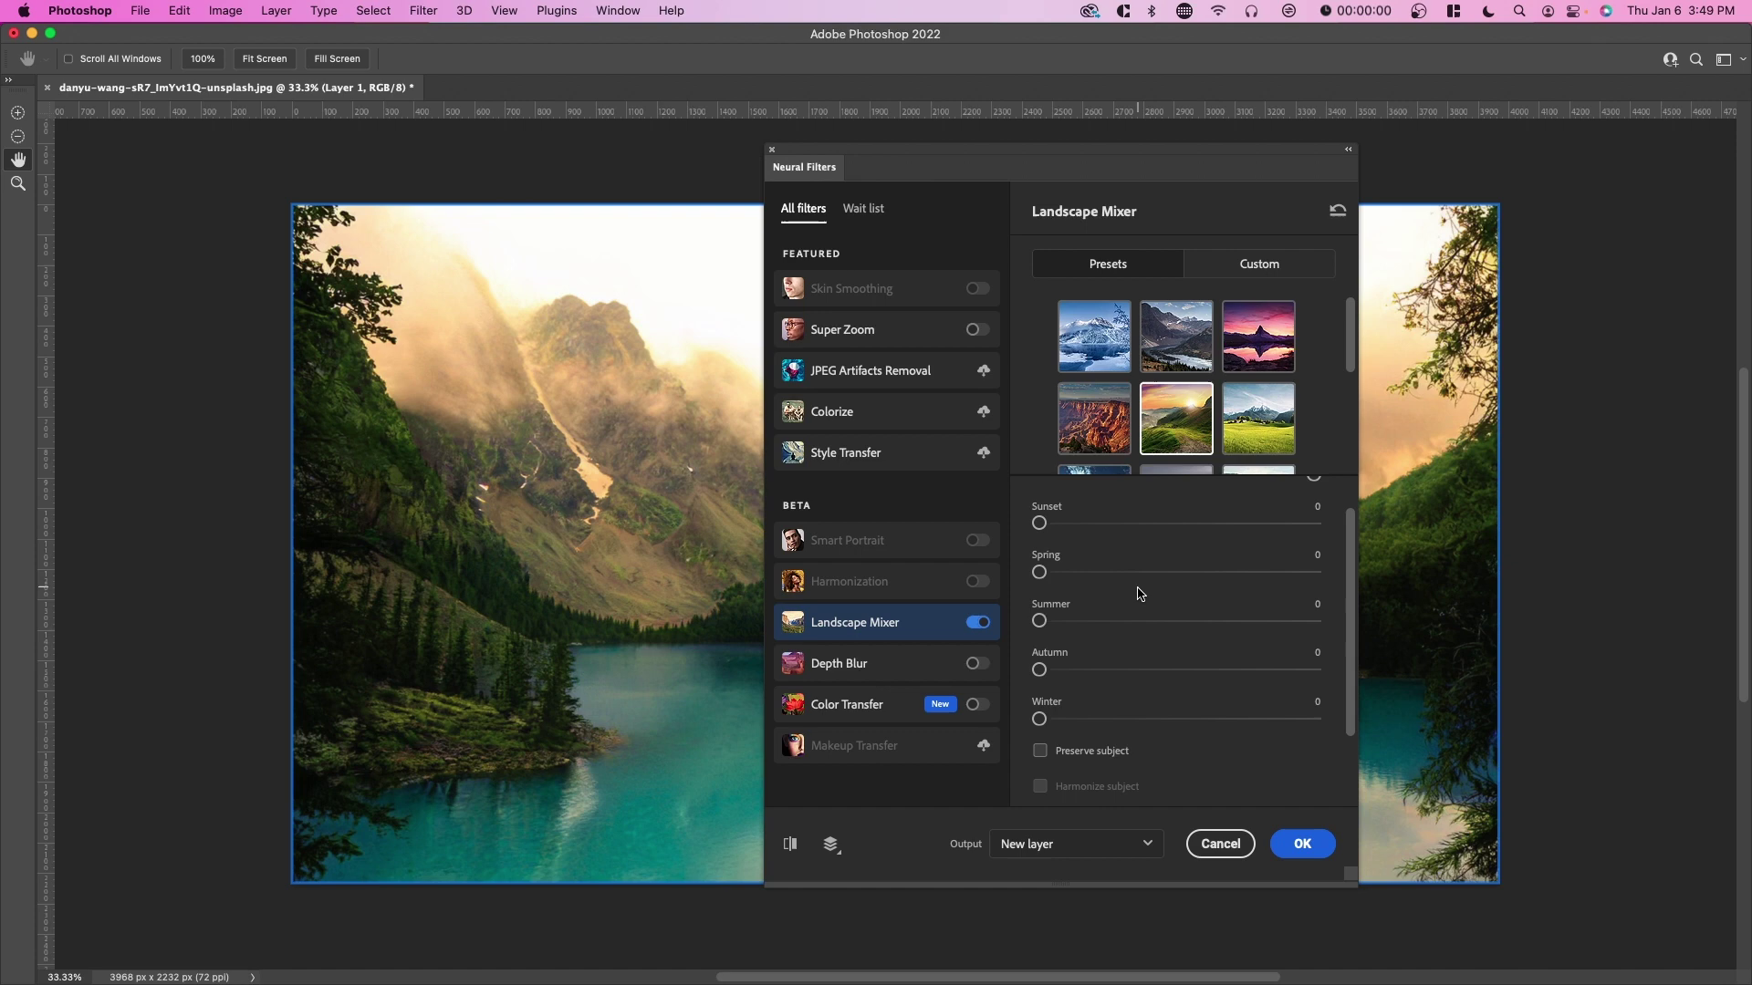
Step: Set the Sunset amount to 34, back to 0, then to 56
{"action": "scroll", "coordinate": [1088, 582], "scroll_direction": "up", "scroll_amount": 1}
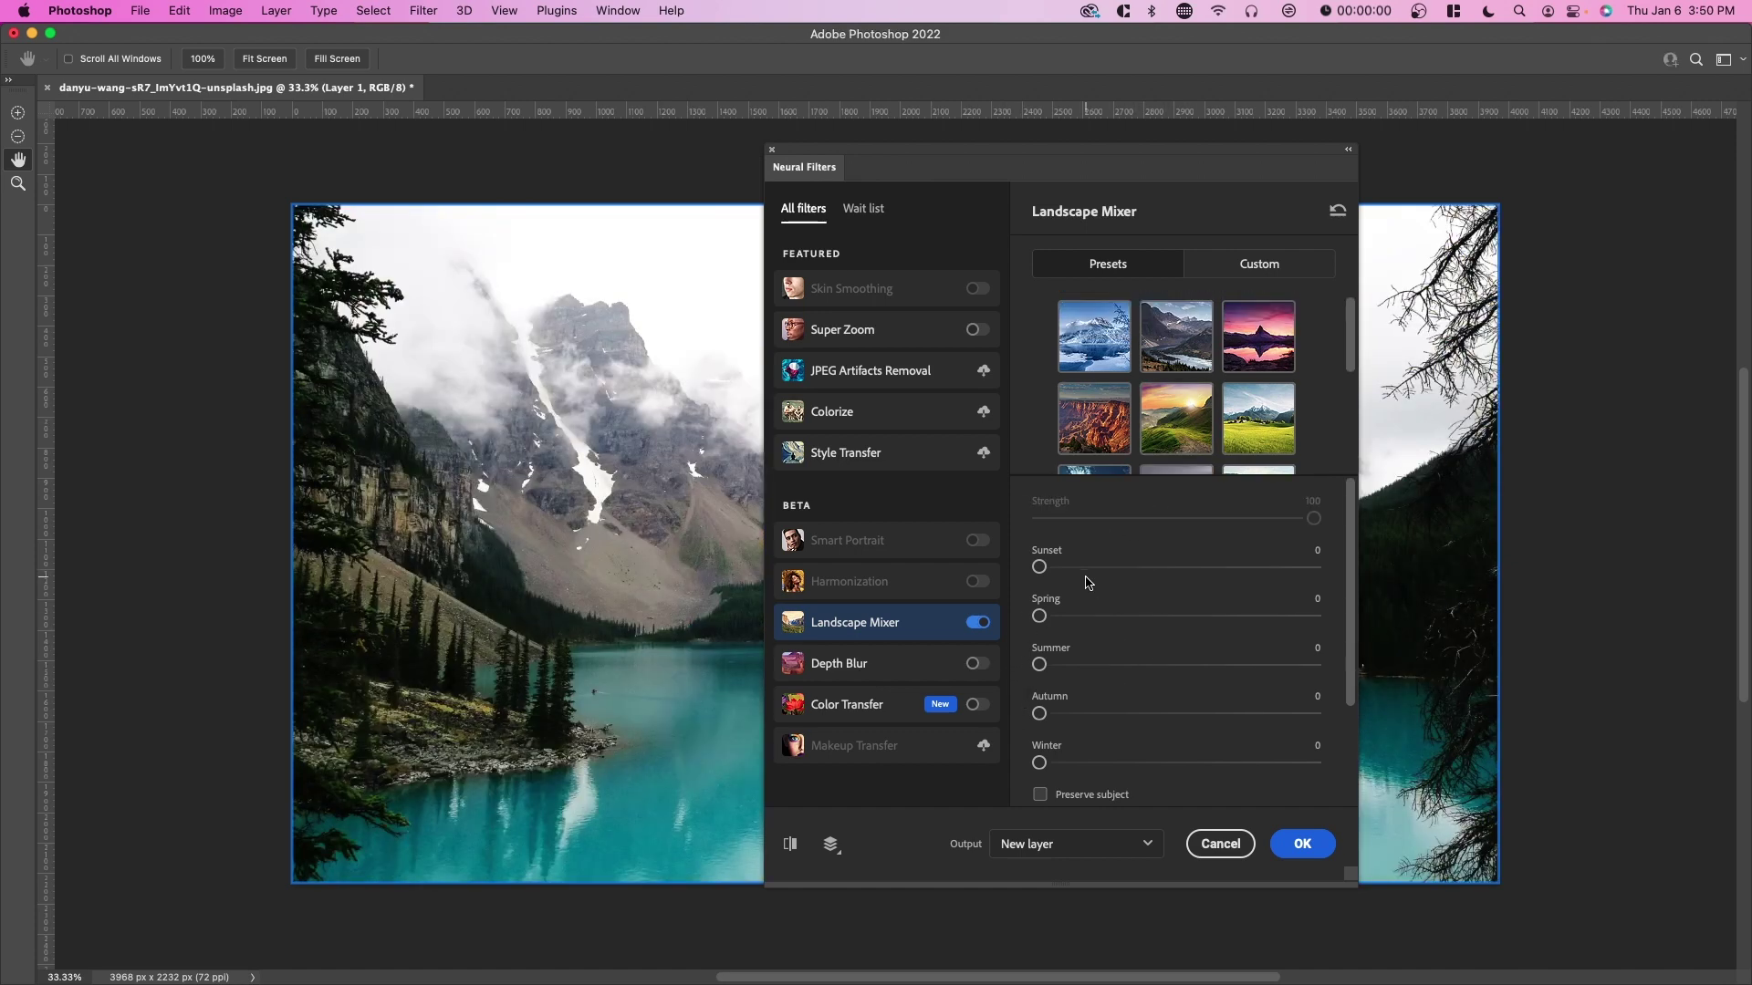
{"action": "left_click_drag", "start_coordinate": [1080, 179], "coordinate": [1377, 193]}
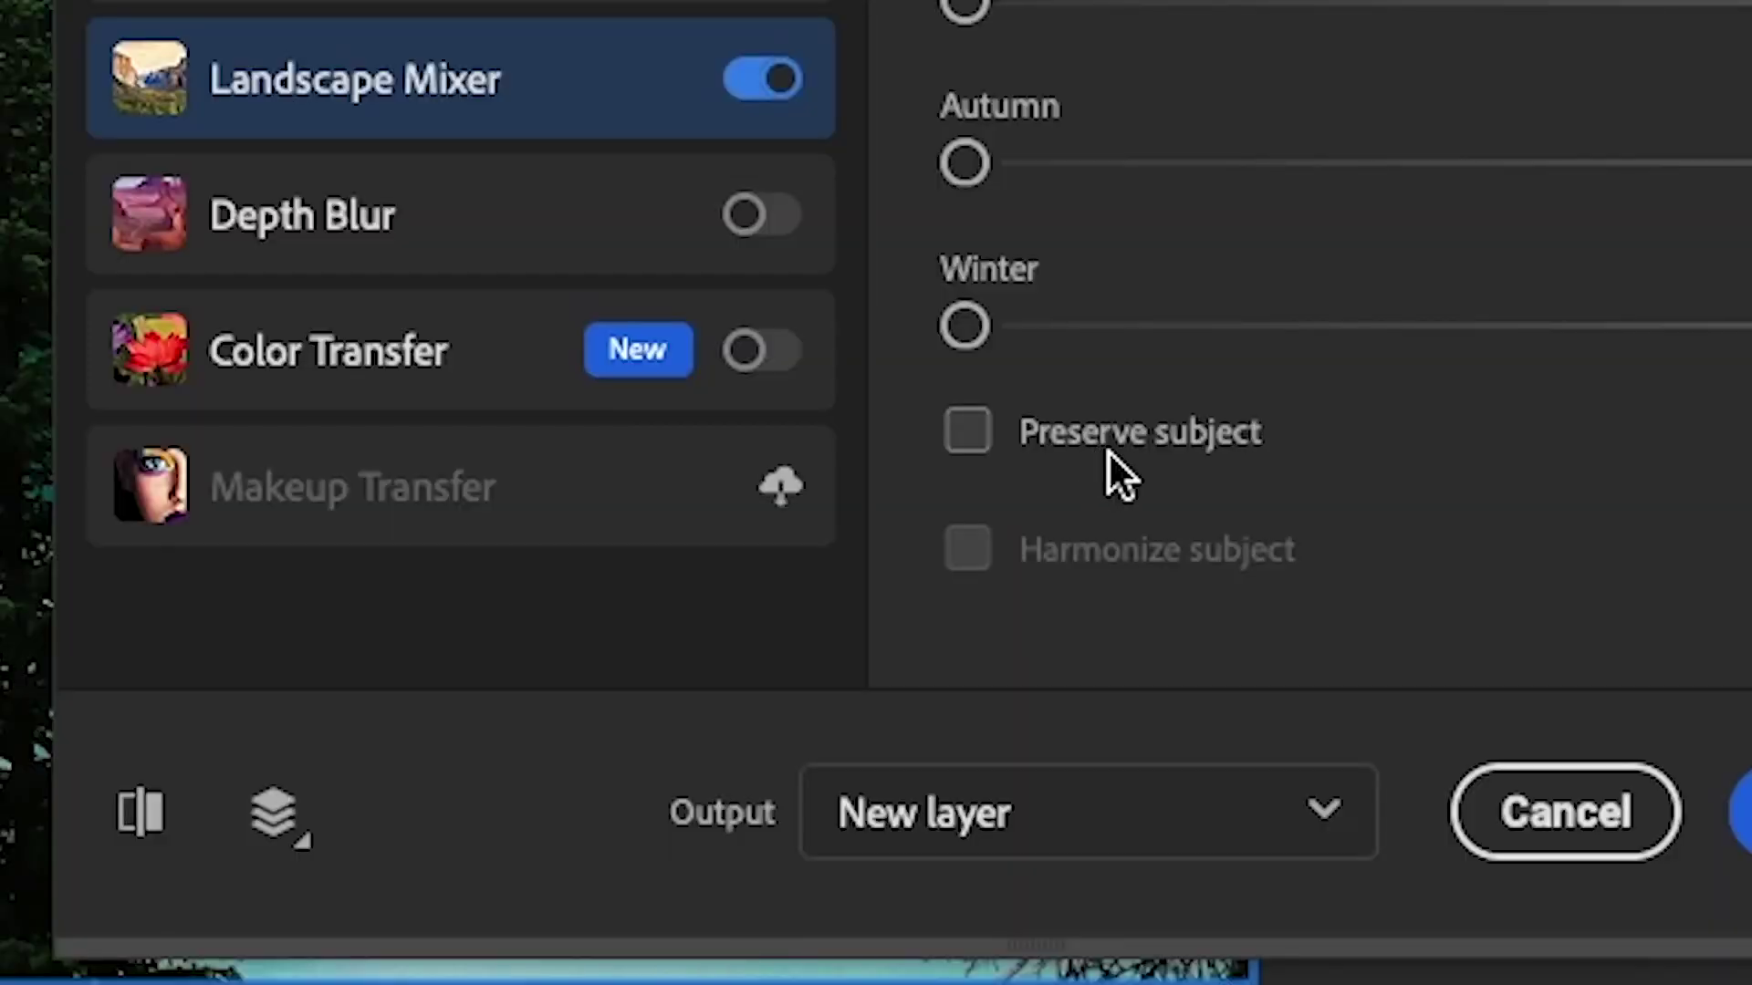
{"action": "scroll", "coordinate": [1329, 601], "scroll_direction": "up", "scroll_amount": 1}
{"action": "left_click", "coordinate": [1335, 515]}
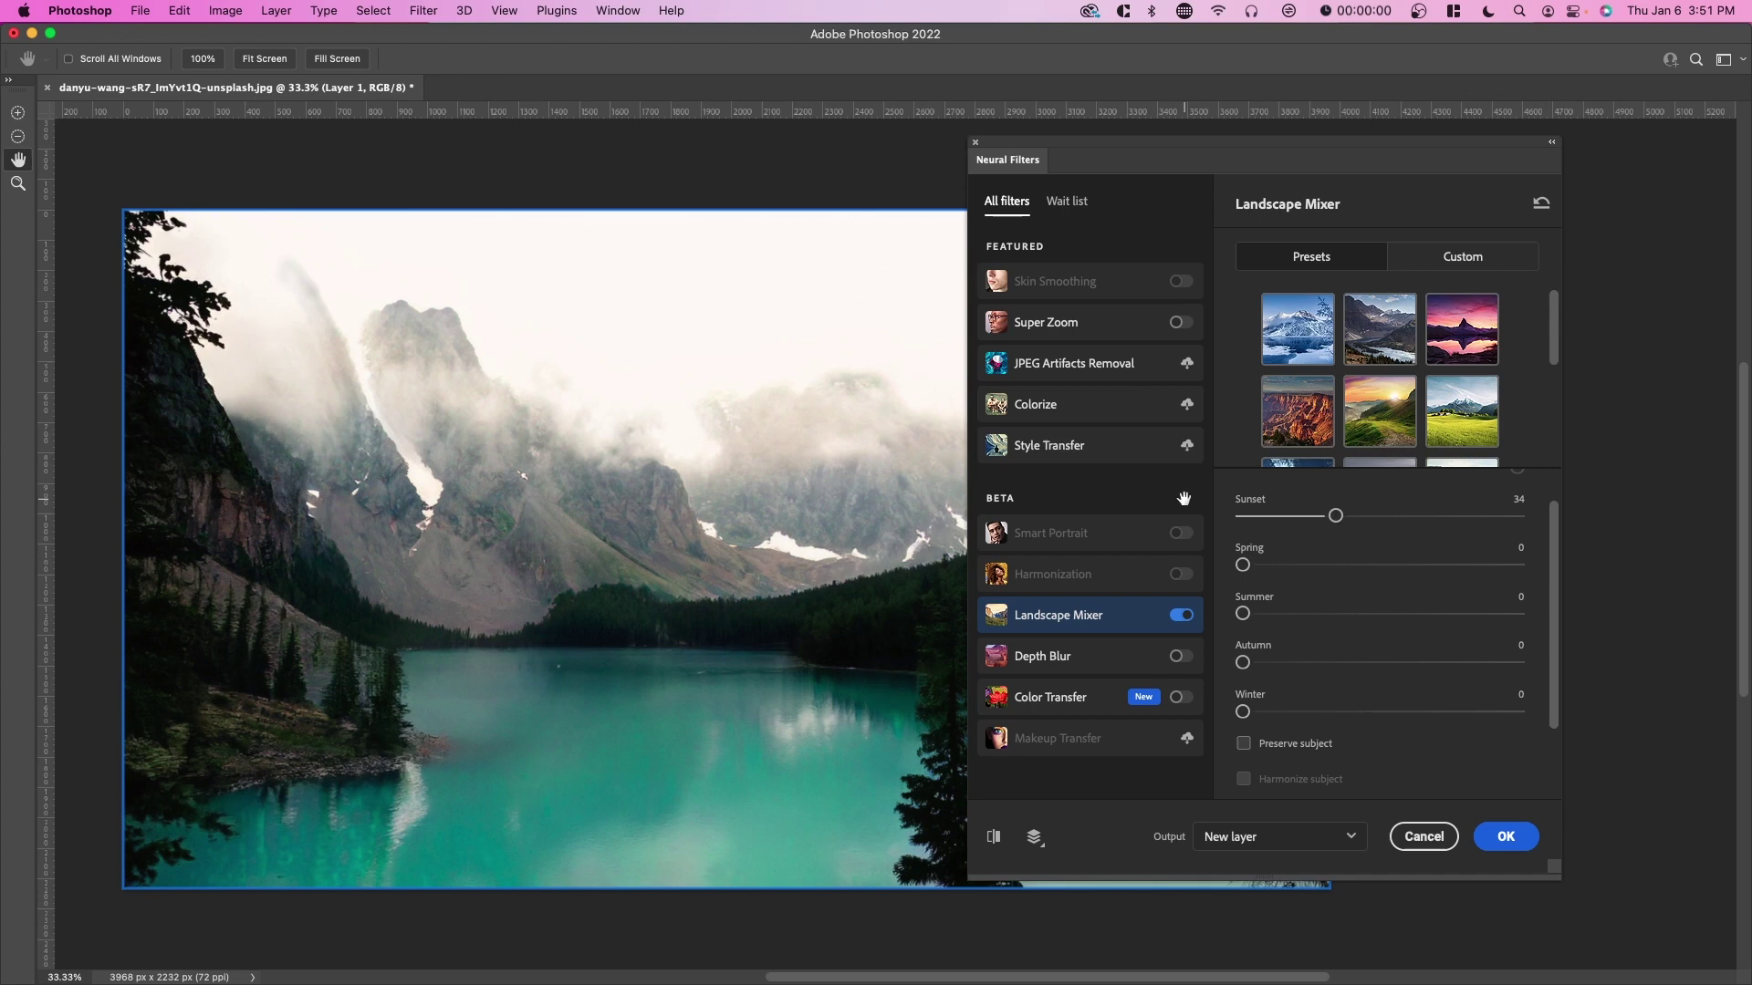
{"action": "left_click_drag", "start_coordinate": [1264, 523], "coordinate": [1232, 523]}
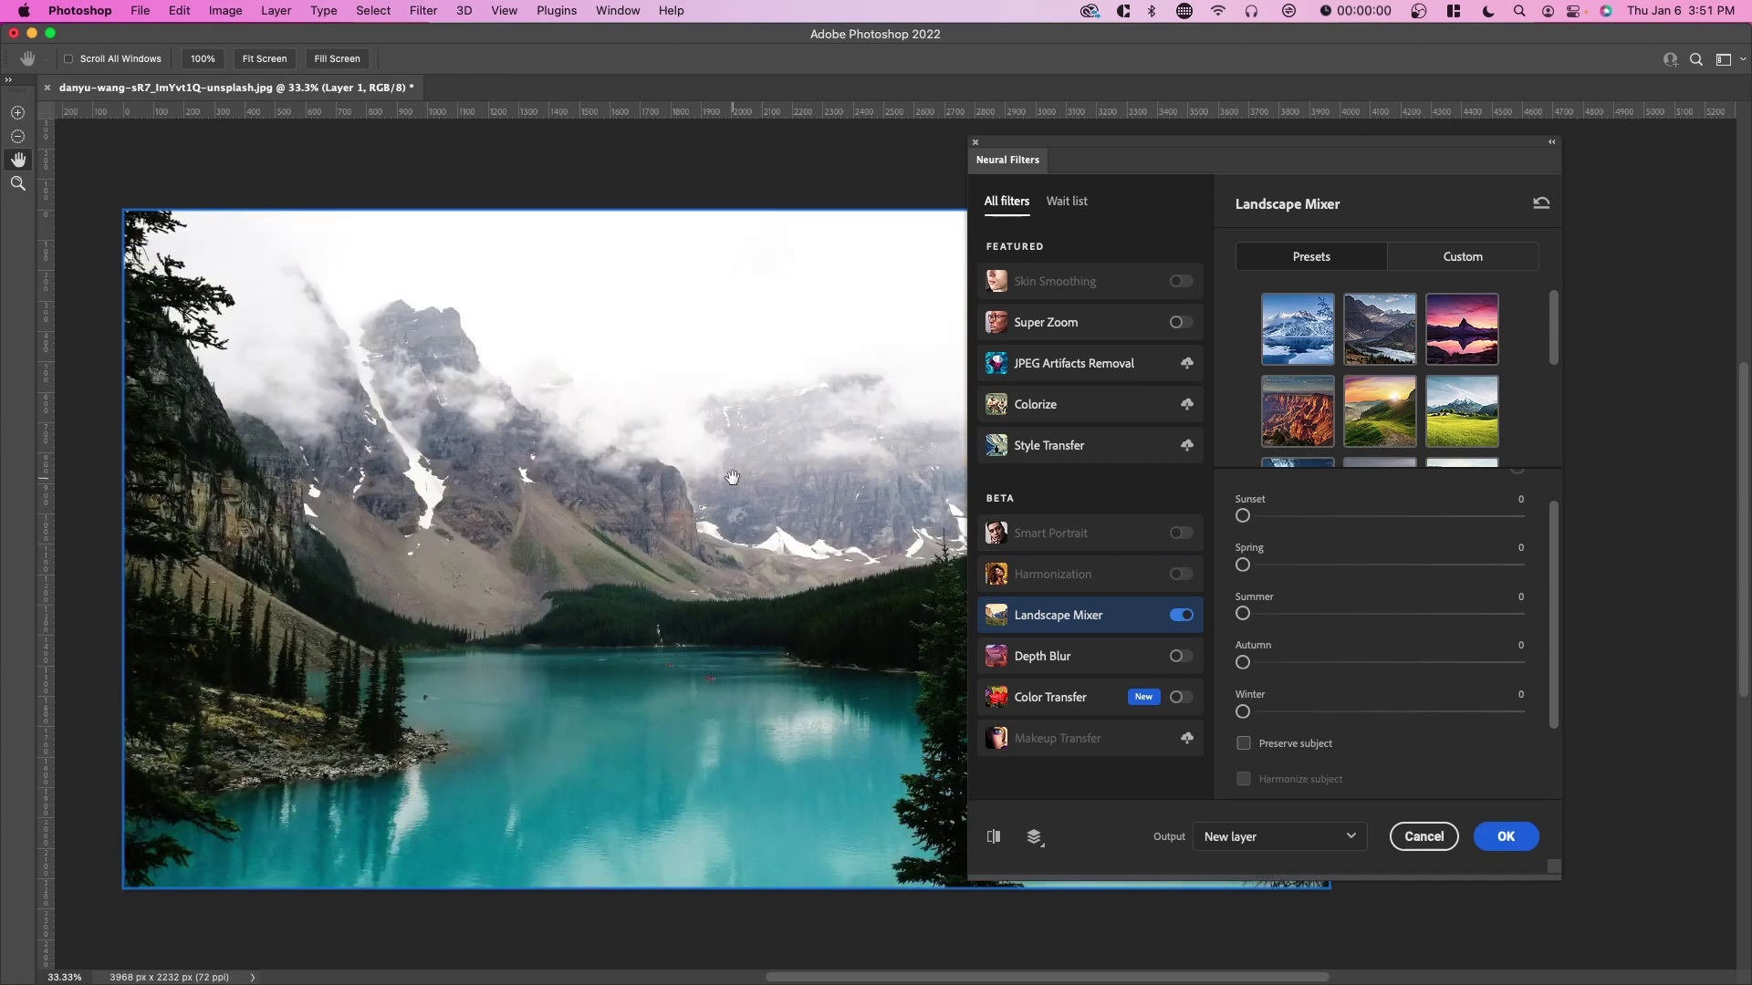
{"action": "left_click", "coordinate": [1395, 516]}
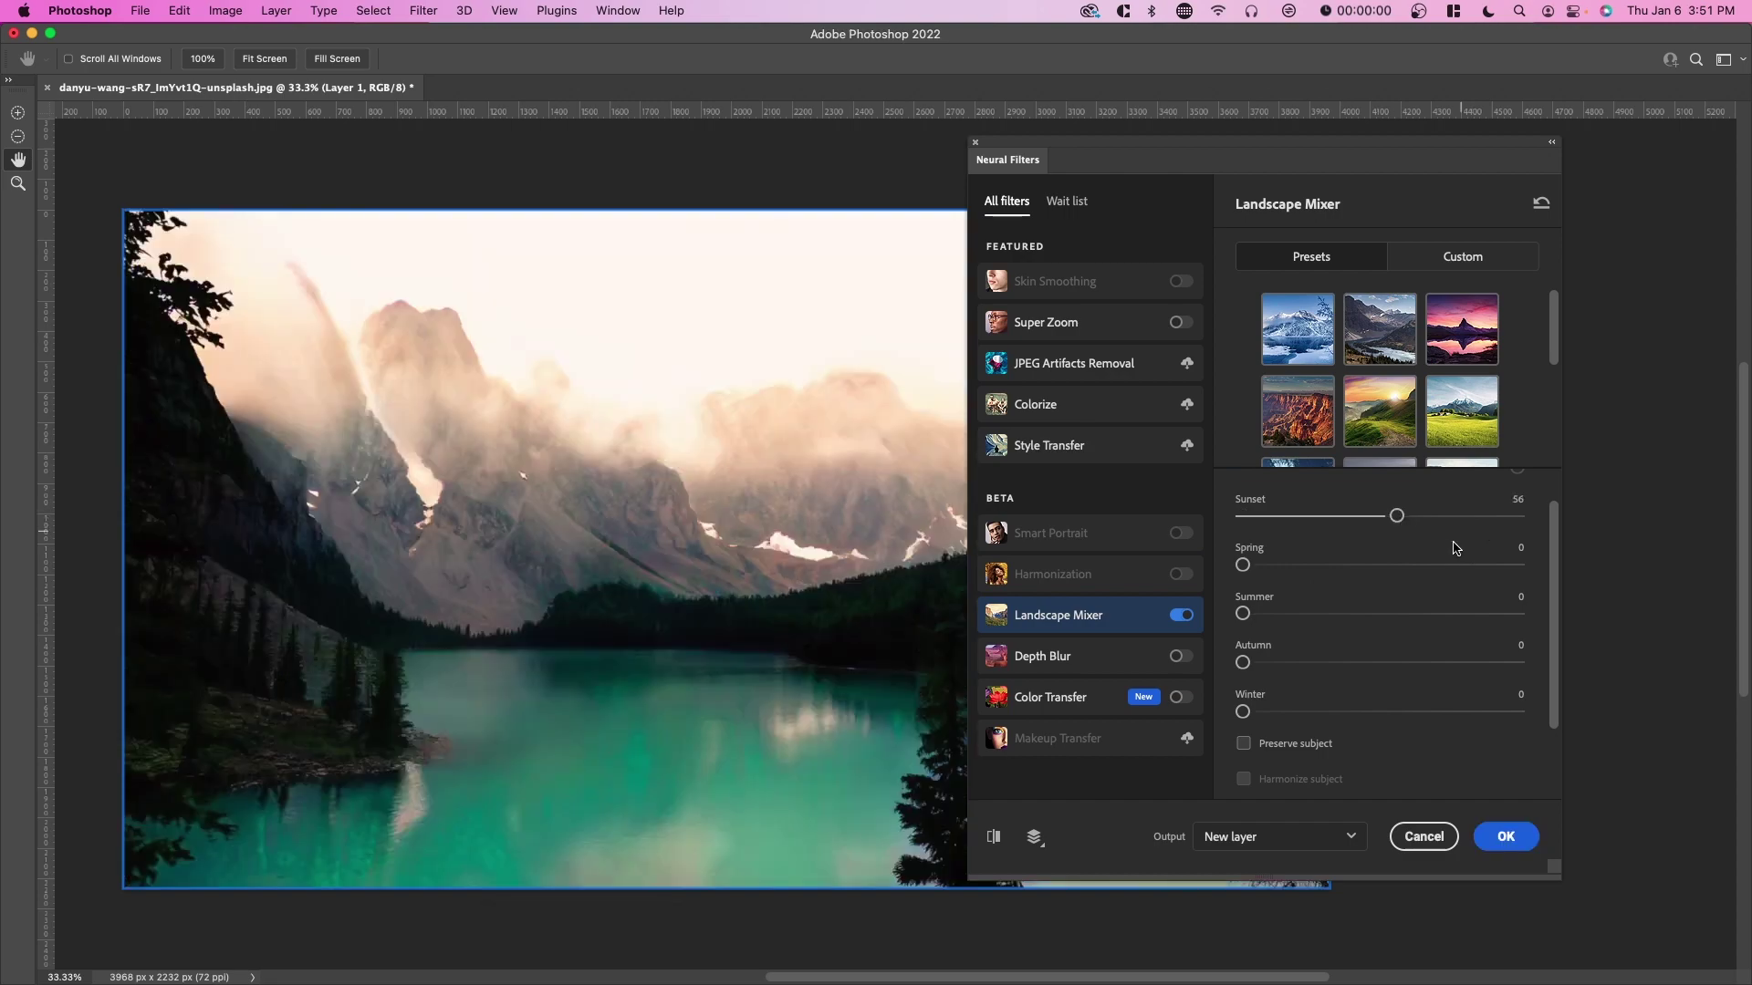
Step: Compare the Sunset 56 result with the original photo
{"action": "left_click", "coordinate": [999, 846]}
{"action": "left_click", "coordinate": [996, 843]}
{"action": "left_click", "coordinate": [996, 843]}
{"action": "left_click", "coordinate": [997, 844]}
Step: Turn on Preserve subject to protect the main subject from the filter
{"action": "left_click", "coordinate": [1243, 743]}
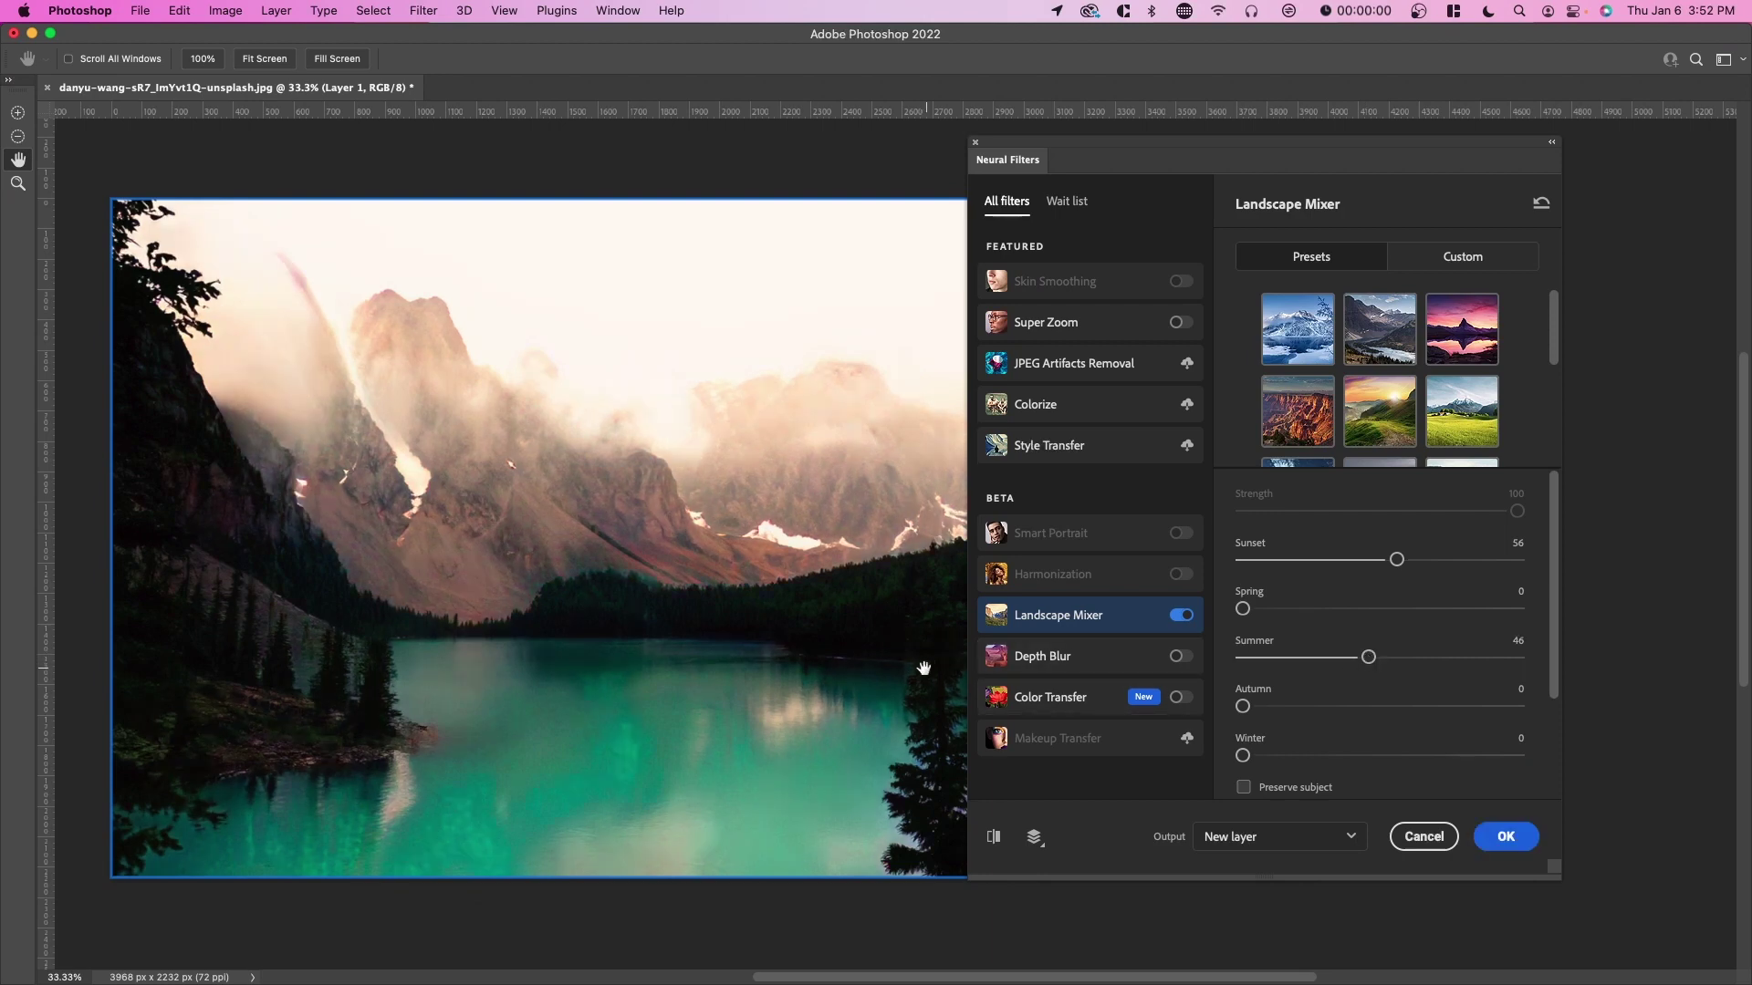
{"action": "scroll", "coordinate": [743, 665], "scroll_direction": "right", "scroll_amount": 2}
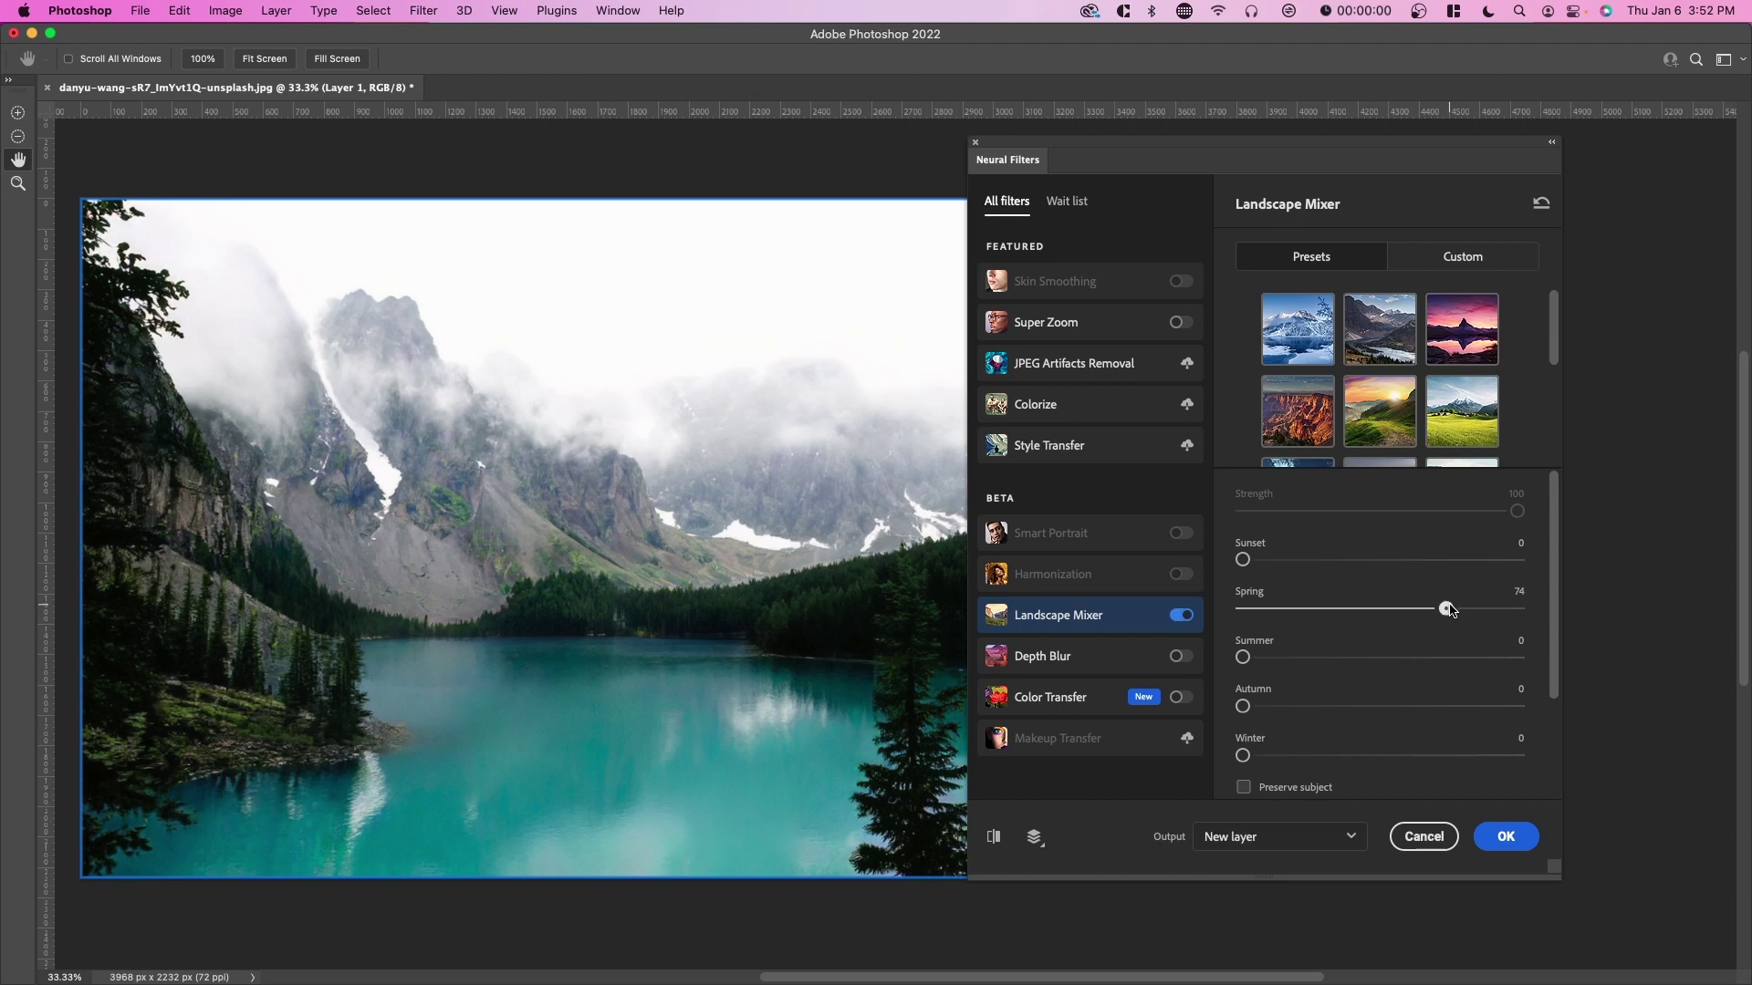
Step: Set Summer to 44 among the season sliders, then pan across the winter-styled photo
{"action": "left_click_drag", "start_coordinate": [1448, 609], "coordinate": [1448, 609]}
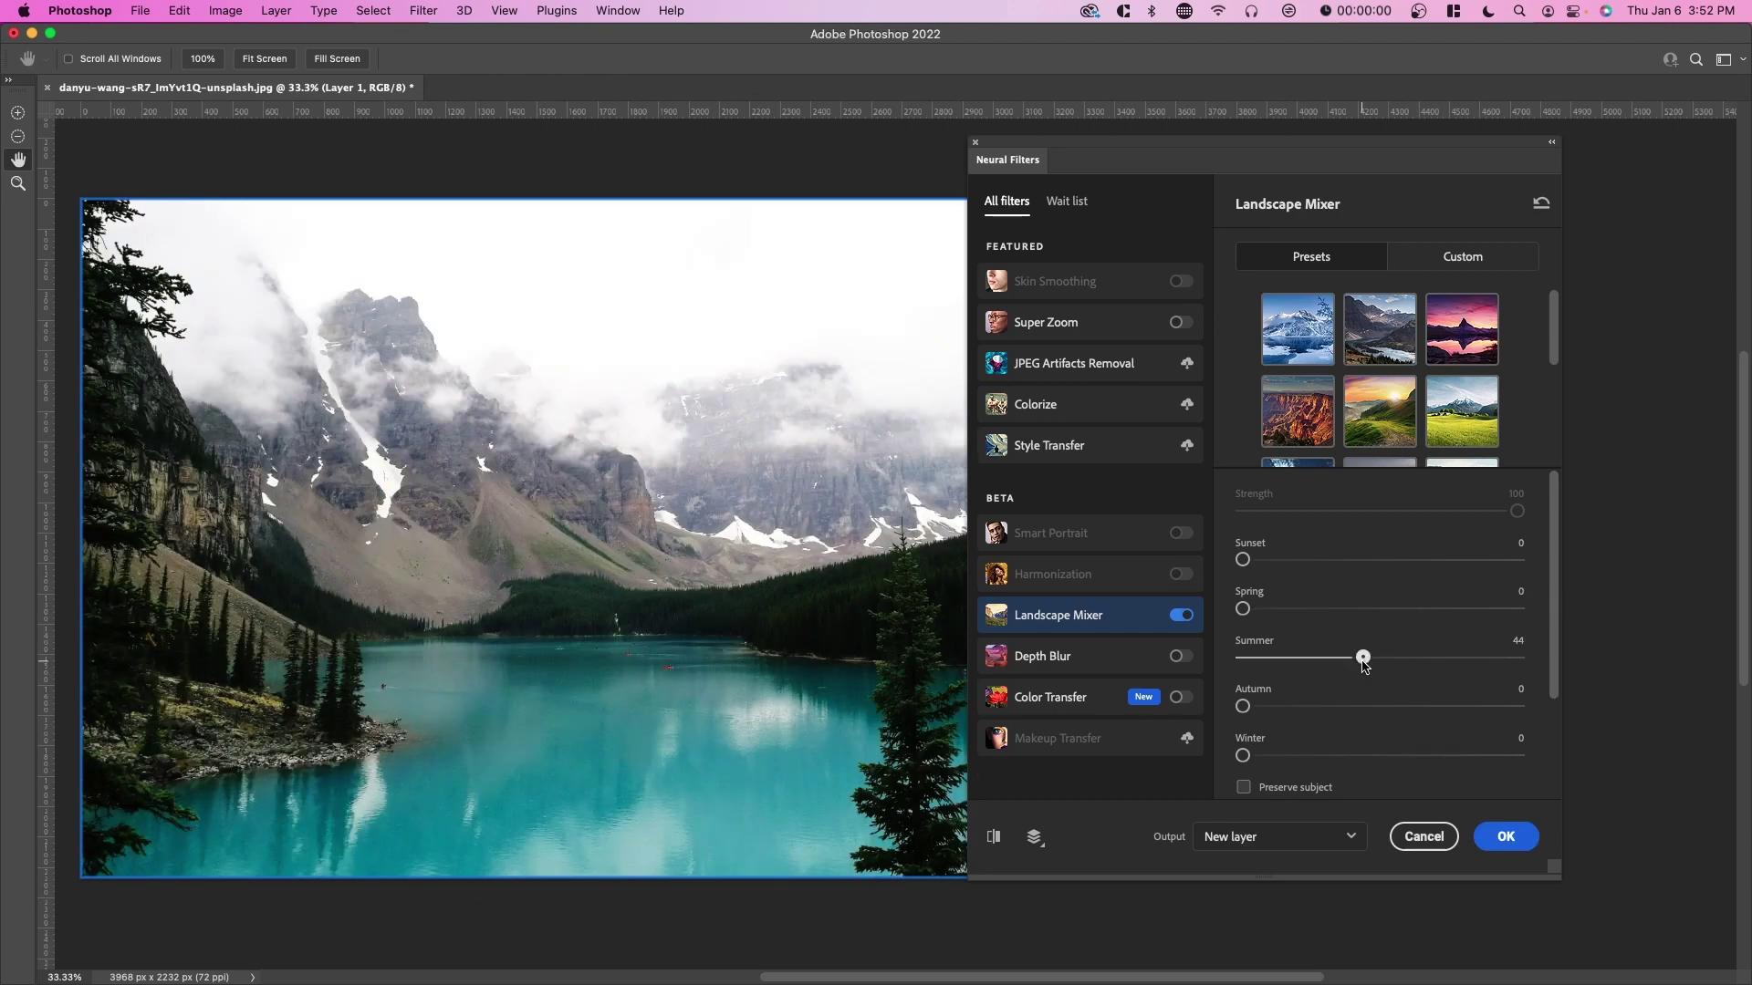
{"action": "left_click_drag", "start_coordinate": [1363, 657], "coordinate": [1363, 657]}
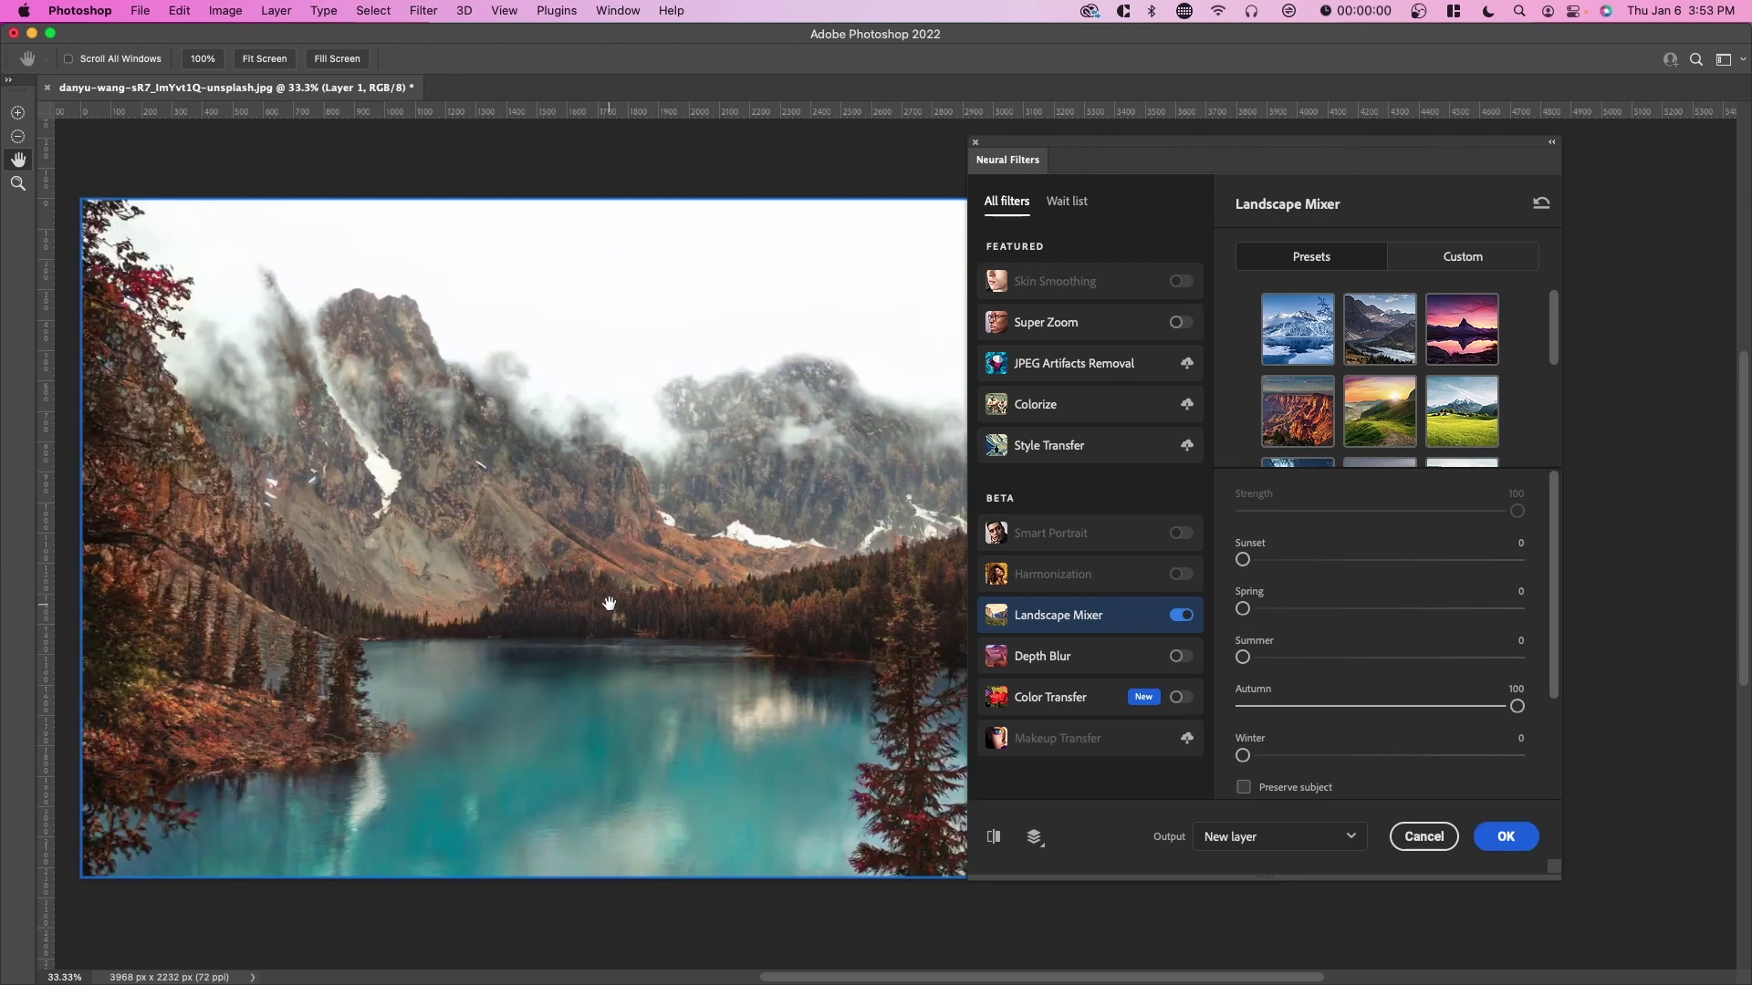
{"action": "scroll", "coordinate": [583, 606], "scroll_direction": "right", "scroll_amount": 10}
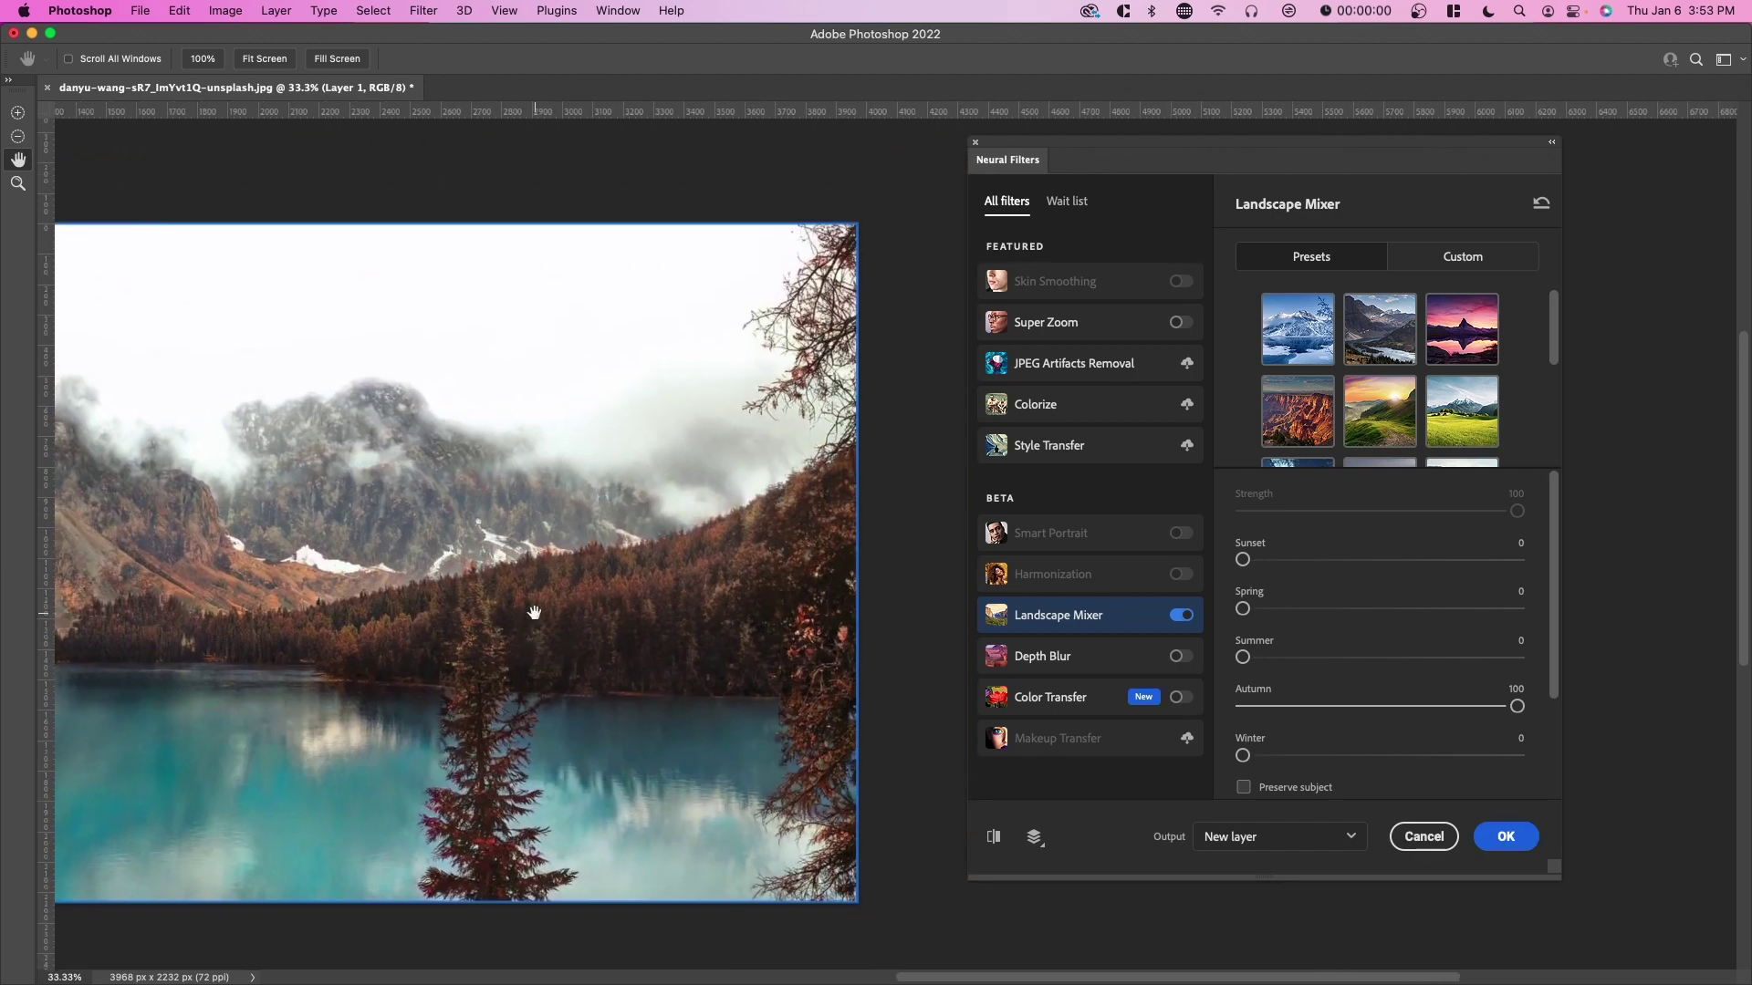
{"action": "scroll", "coordinate": [597, 606], "scroll_direction": "left", "scroll_amount": 10}
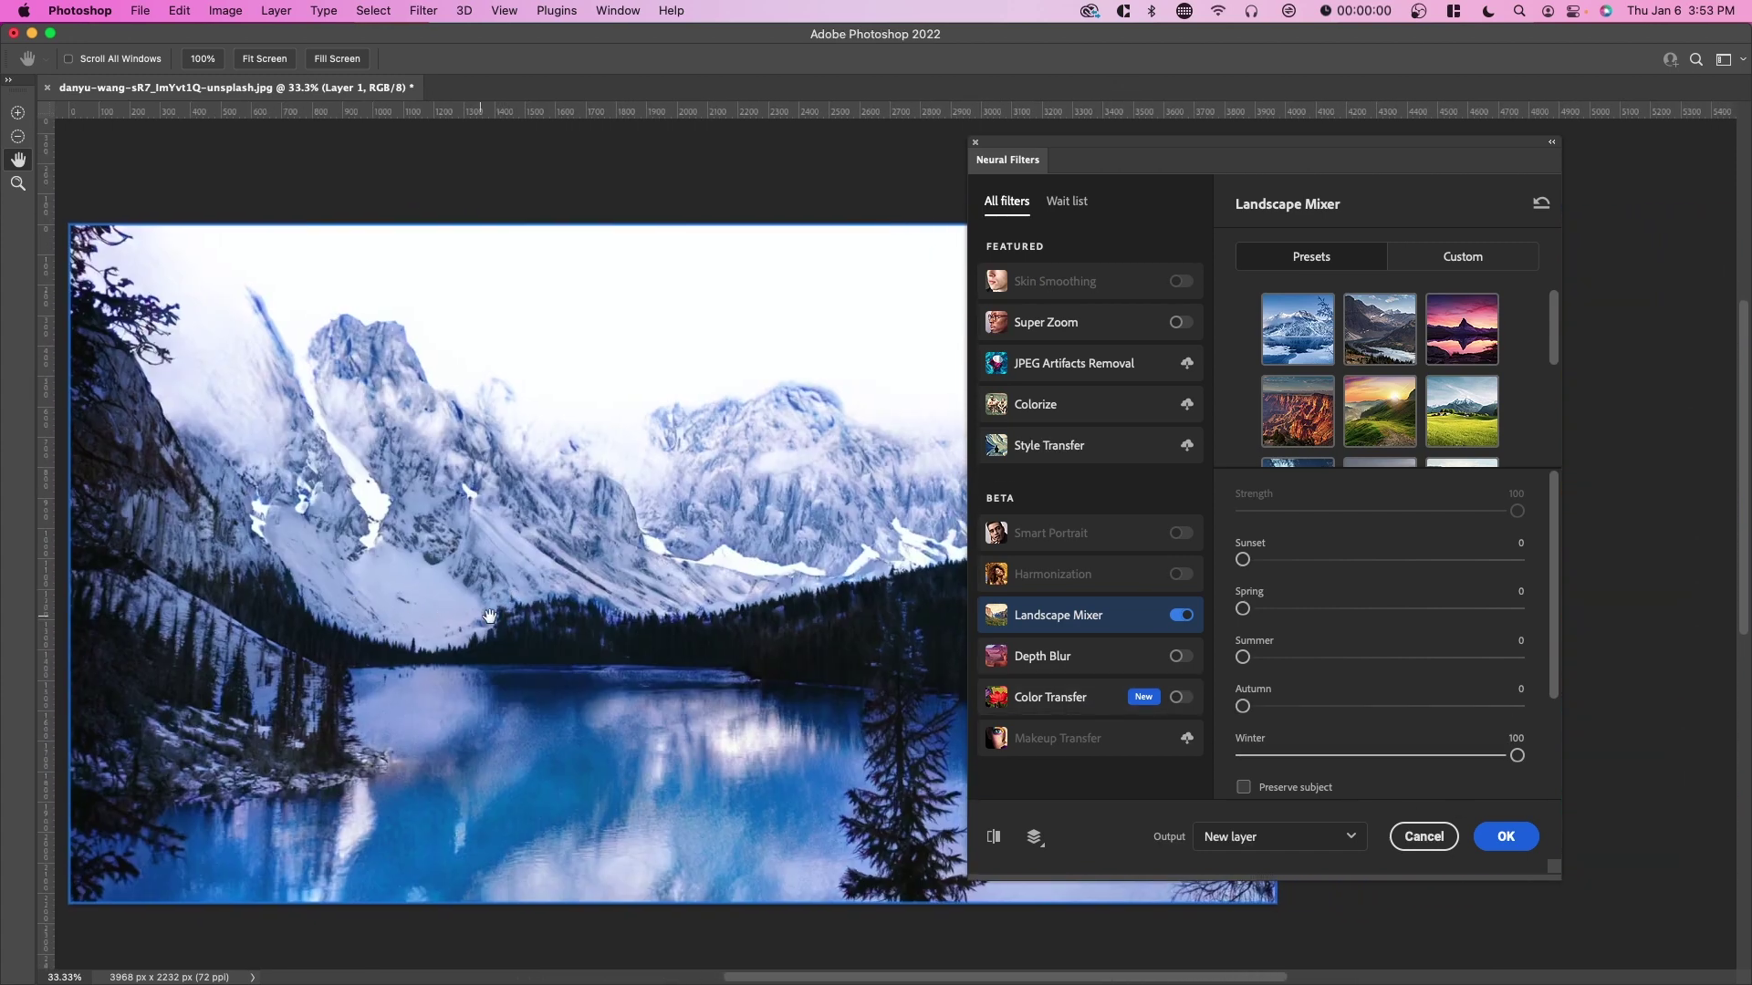
{"action": "left_click_drag", "start_coordinate": [490, 617], "coordinate": [457, 571]}
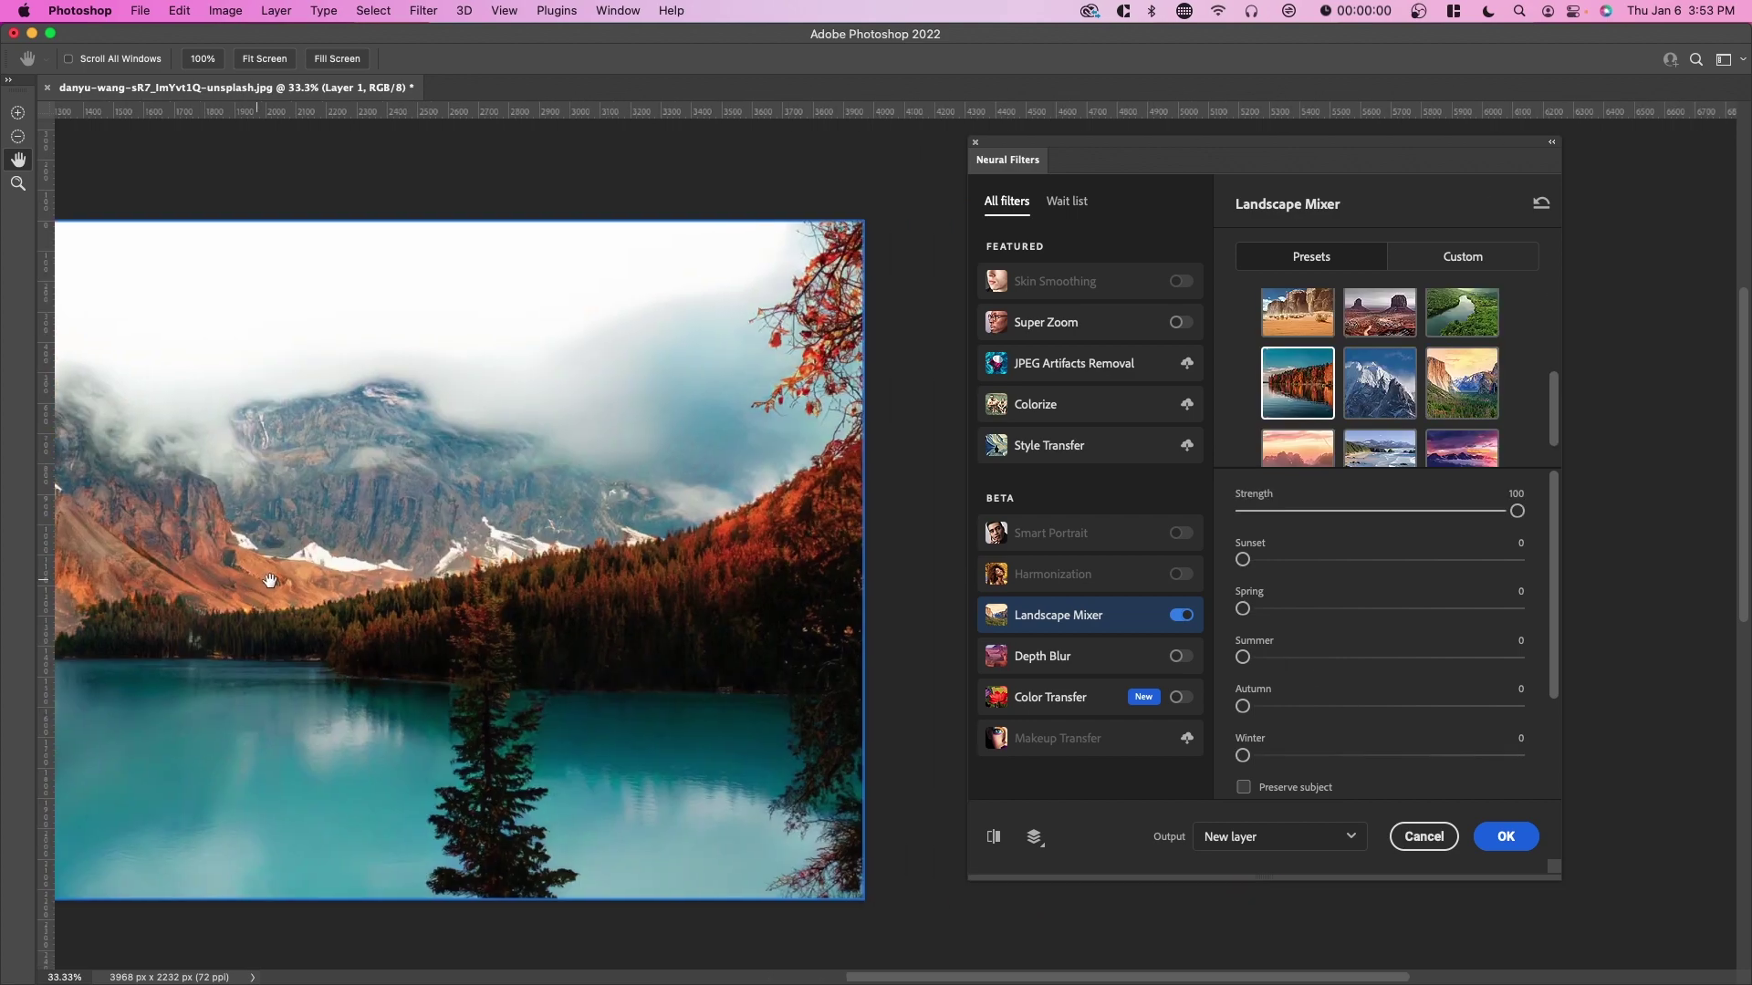
{"action": "left_click_drag", "start_coordinate": [270, 580], "coordinate": [711, 555]}
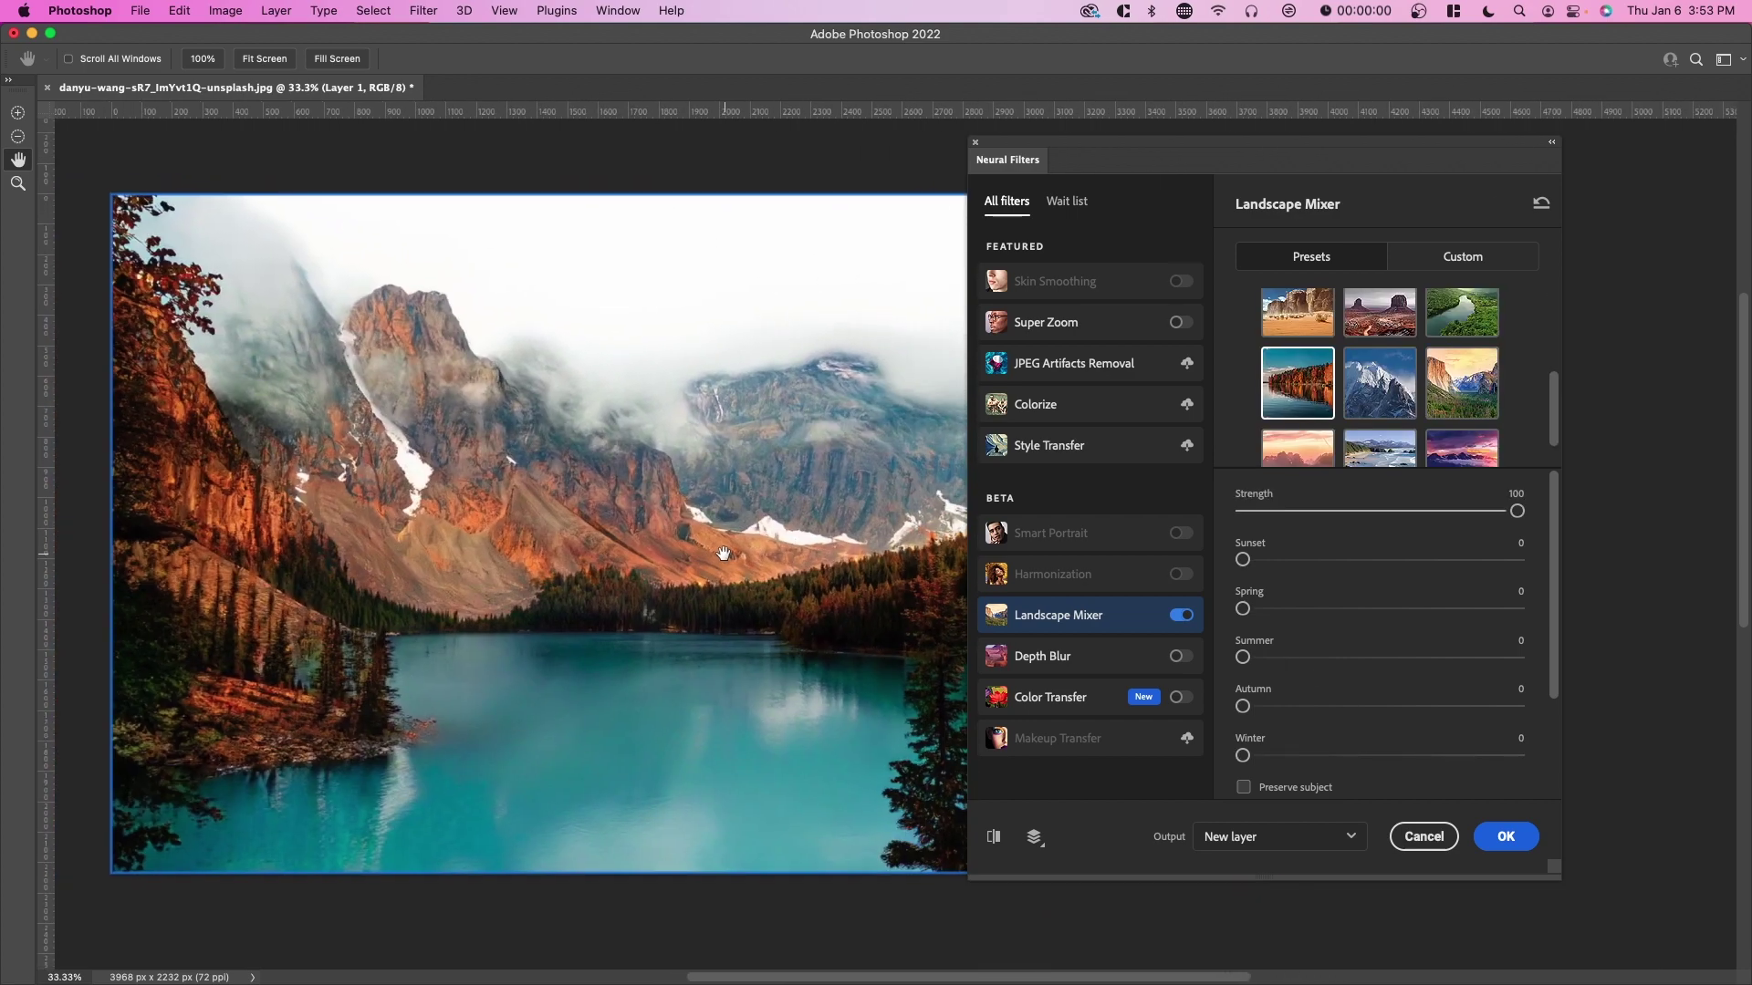